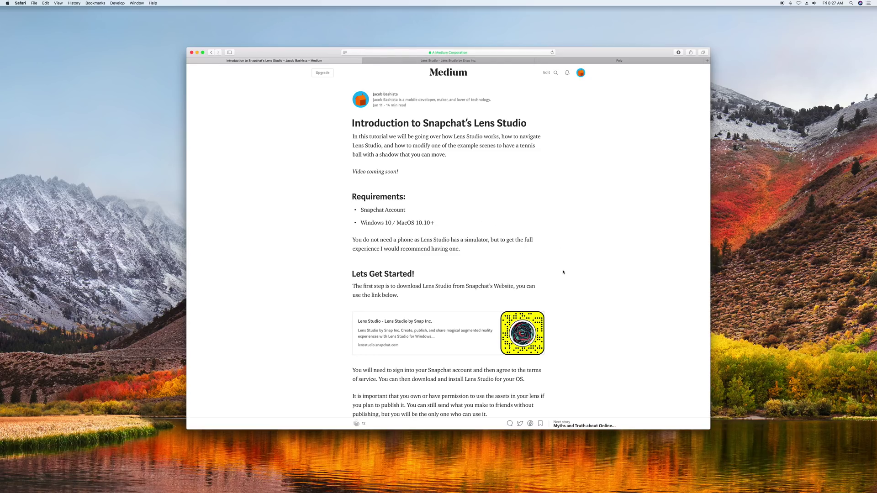
# Scroll the Medium tutorial to its requirements and the Lens Studio download link card.
pyautogui.scroll(-5, 562, 310)
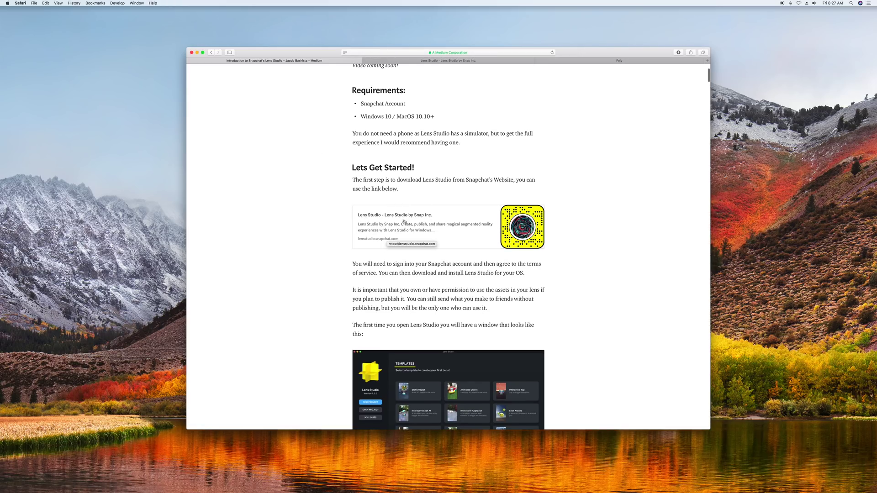
pyautogui.scroll(-3, 319, 241)
pyautogui.scroll(5, 316, 244)
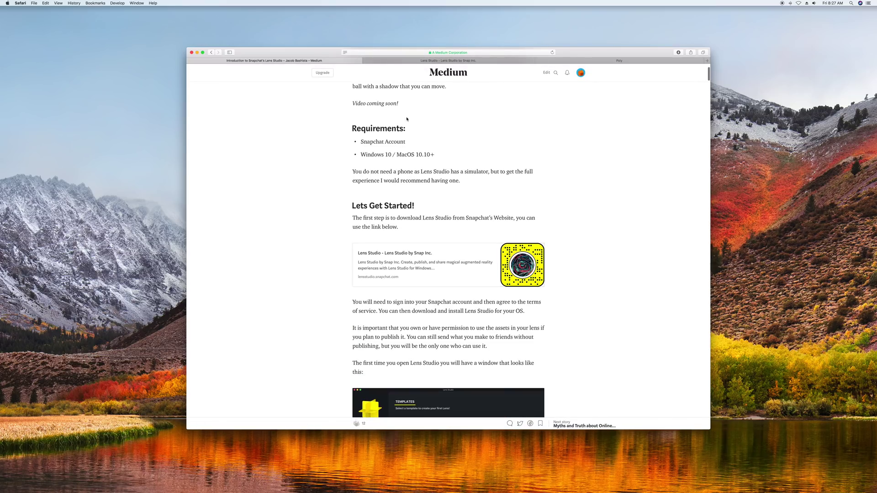
# On the Lens Studio website, start the Lens Studio download.
pyautogui.click(414, 62)
pyautogui.scroll(-3, 382, 212)
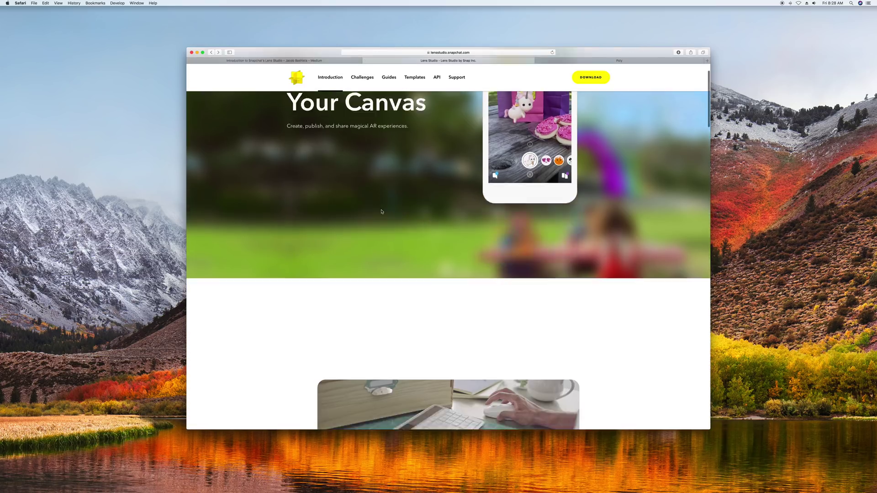
pyautogui.scroll(3, 382, 211)
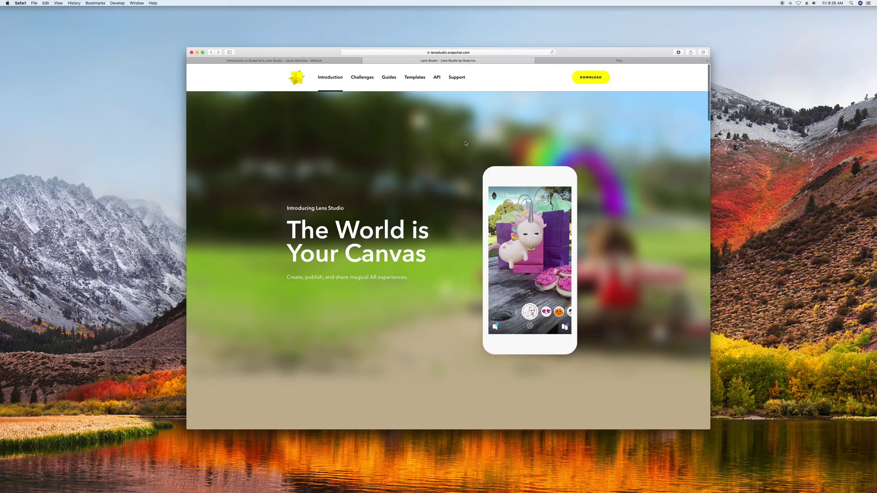
pyautogui.hotkey('ctrl', 'shift', 'Tab')
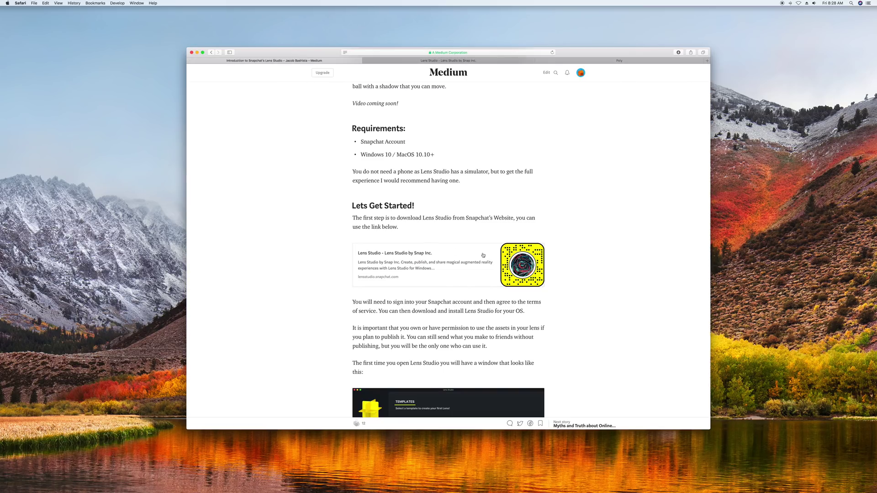
pyautogui.click(436, 62)
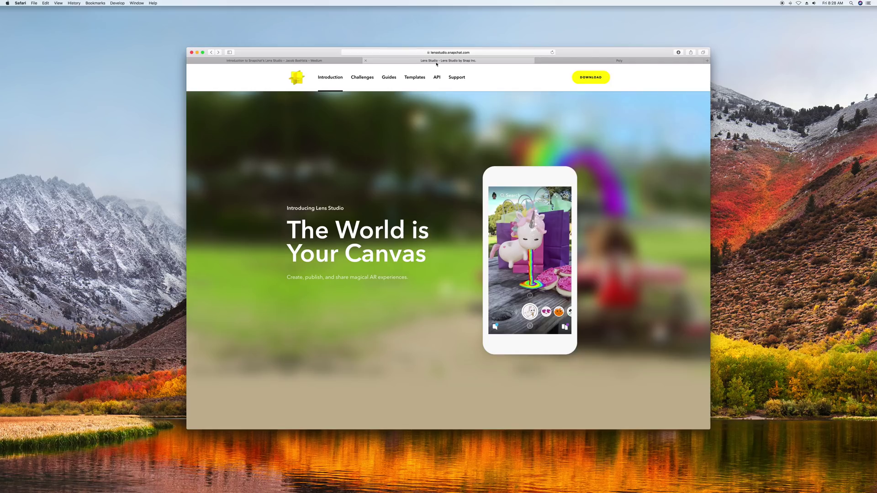
pyautogui.click(593, 78)
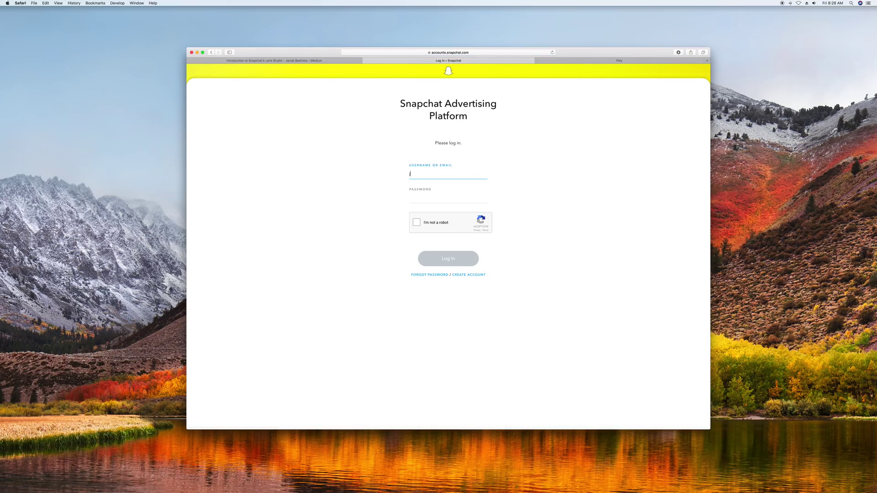
# Log in with the Snapchat username, password and reCAPTCHA, then accept the license agreement.
pyautogui.press('Tab')
pyautogui.write('•••••••••••')
pyautogui.click(416, 223)
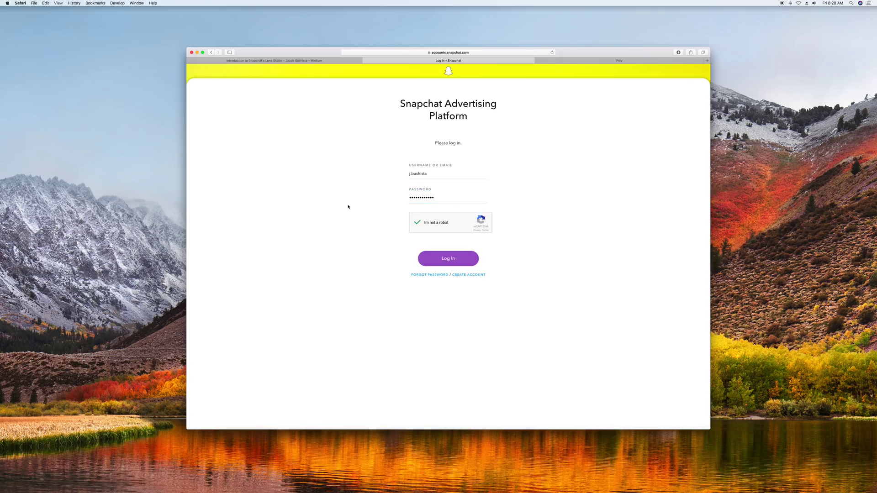
pyautogui.click(431, 261)
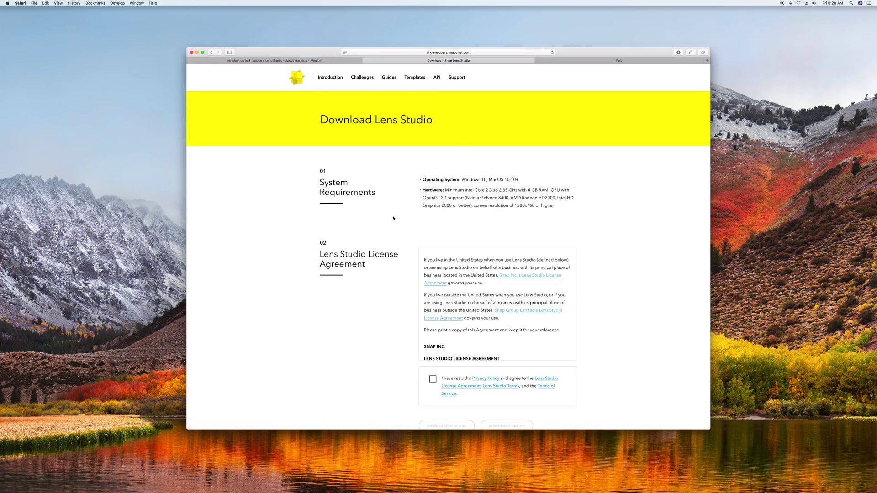
pyautogui.scroll(-5, 417, 221)
pyautogui.click(433, 288)
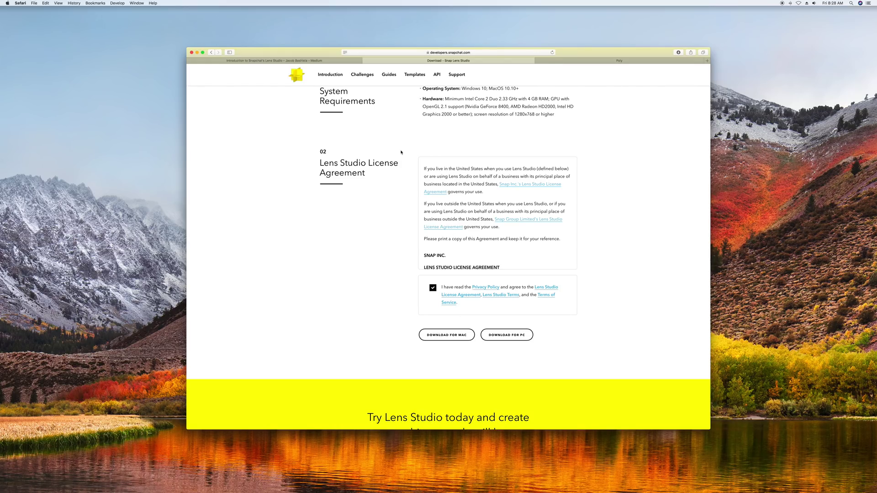
pyautogui.press('super+space')
# Launch Lens Studio from Spotlight by searching 'lens studio'.
pyautogui.write('lens studio')
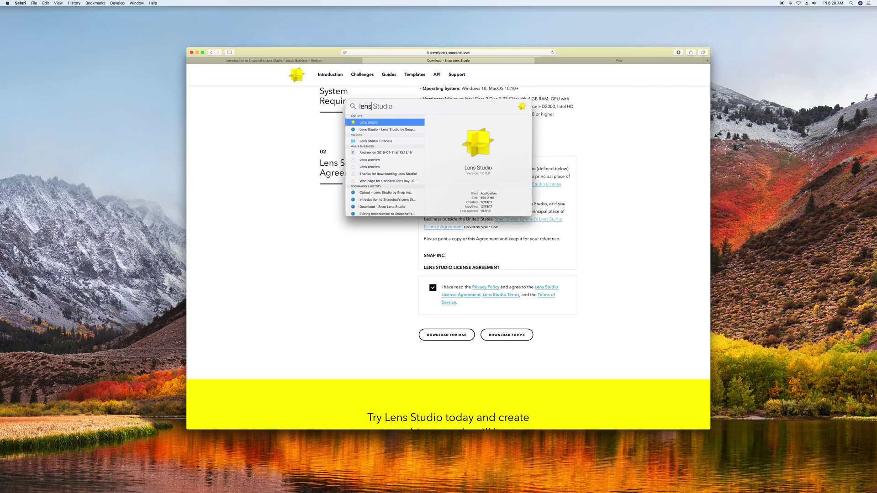
pyautogui.press('Return')
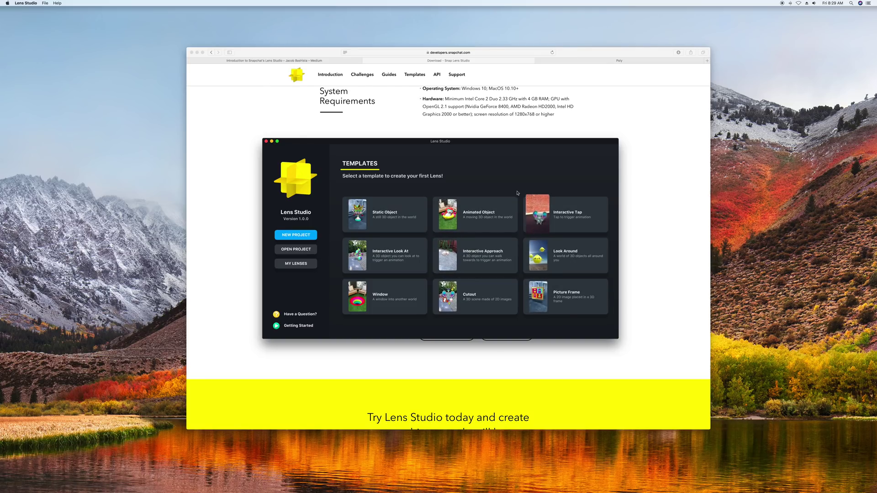
# Create a project from the Static Object template and inspect its Scripts and Textures folders.
pyautogui.click(384, 216)
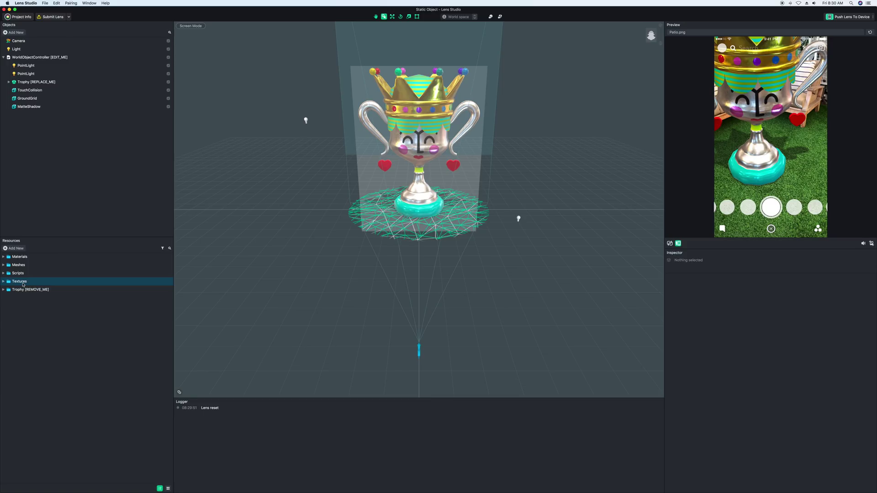
pyautogui.click(4, 281)
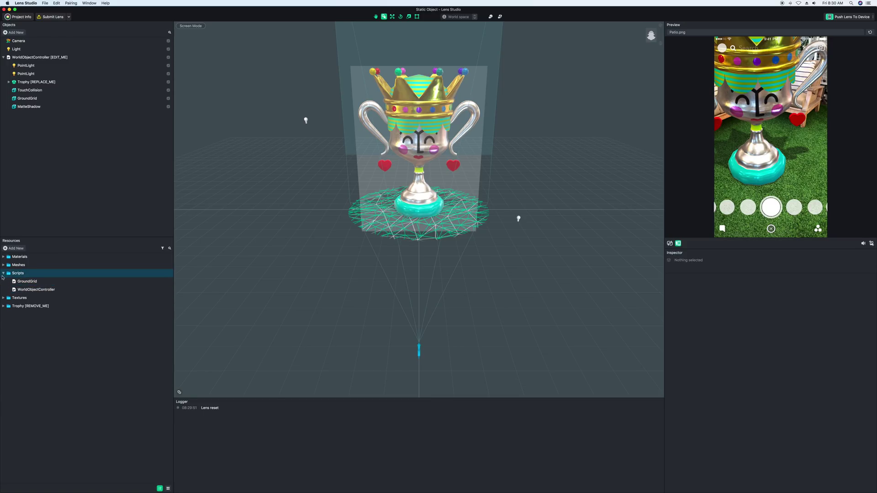
pyautogui.click(3, 281)
pyautogui.click(4, 281)
pyautogui.click(3, 281)
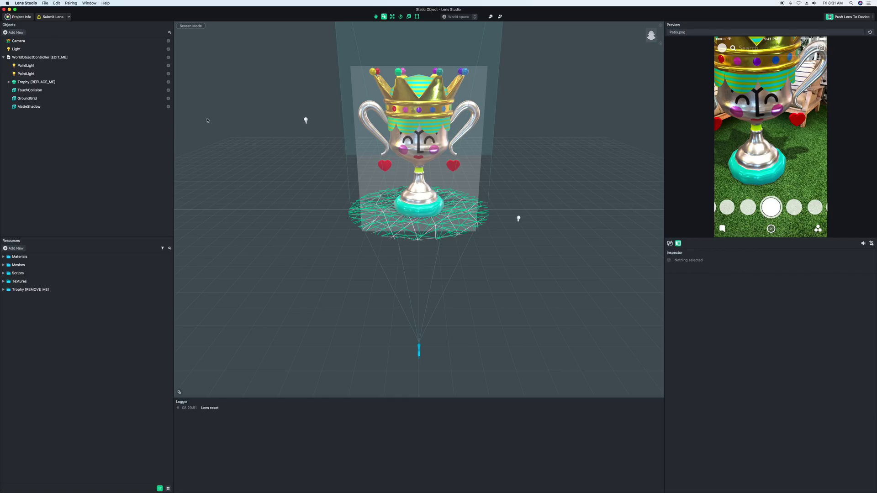
pyautogui.click(18, 40)
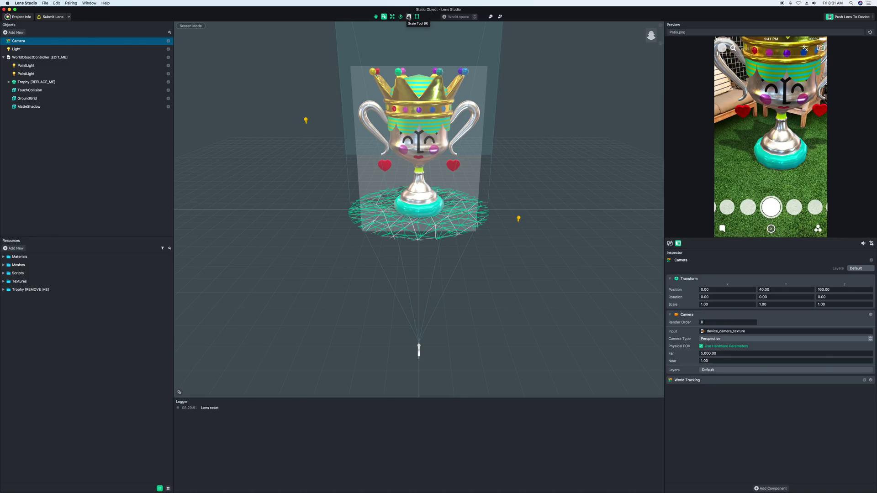
pyautogui.click(533, 157)
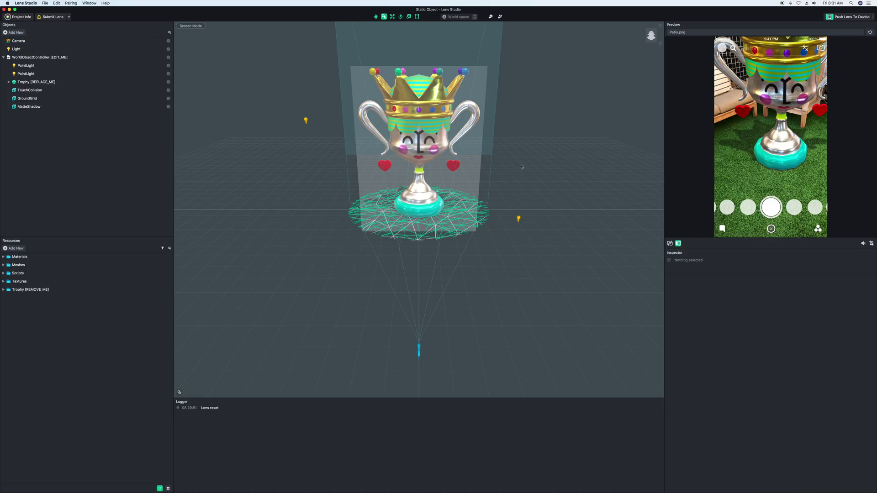
pyautogui.keyDown('alt'); pyautogui.moveTo(523, 159); pyautogui.dragTo(393, 172); pyautogui.keyUp('alt')
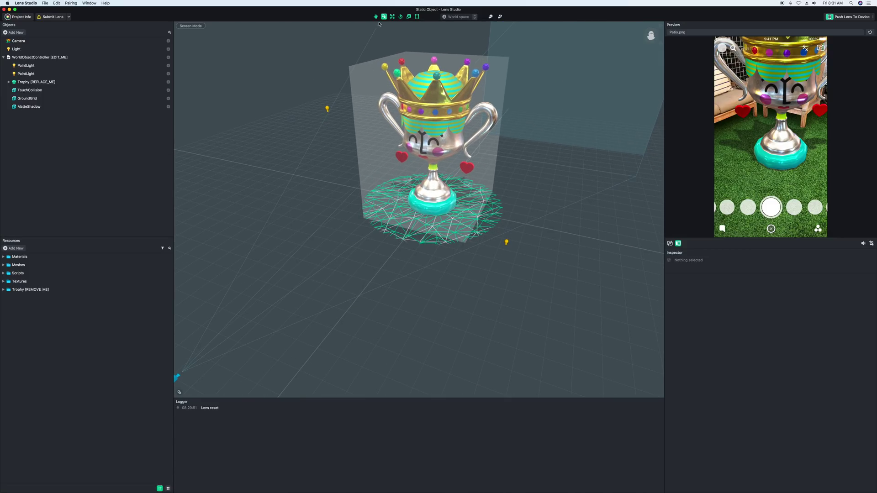
pyautogui.keyDown('alt'); pyautogui.scroll(5, 379, 24); pyautogui.keyUp('alt')
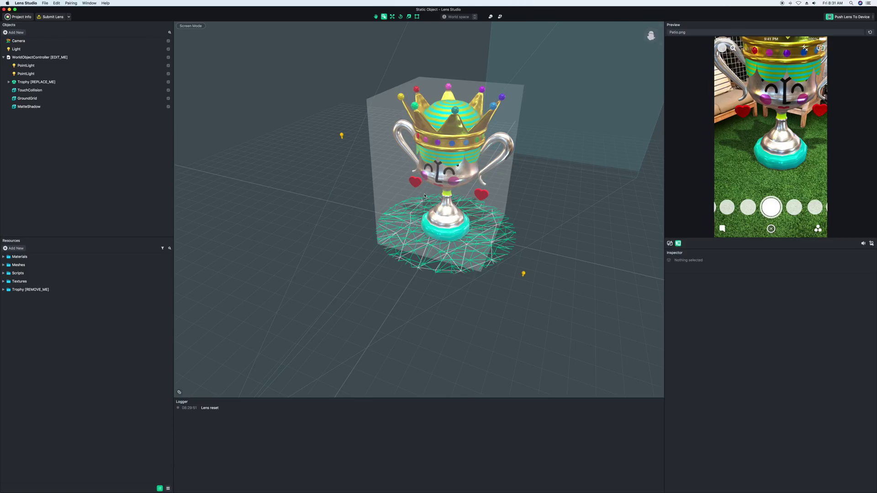
pyautogui.keyDown('alt'); pyautogui.moveTo(424, 196); pyautogui.dragTo(426, 204, button='right'); pyautogui.keyUp('alt')
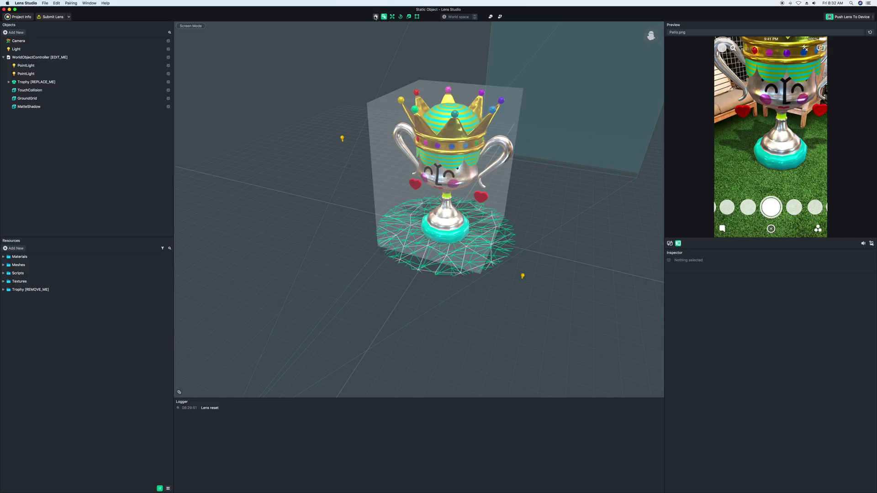
pyautogui.keyDown('alt'); pyautogui.moveTo(400, 238); pyautogui.dragTo(452, 204); pyautogui.keyUp('alt')
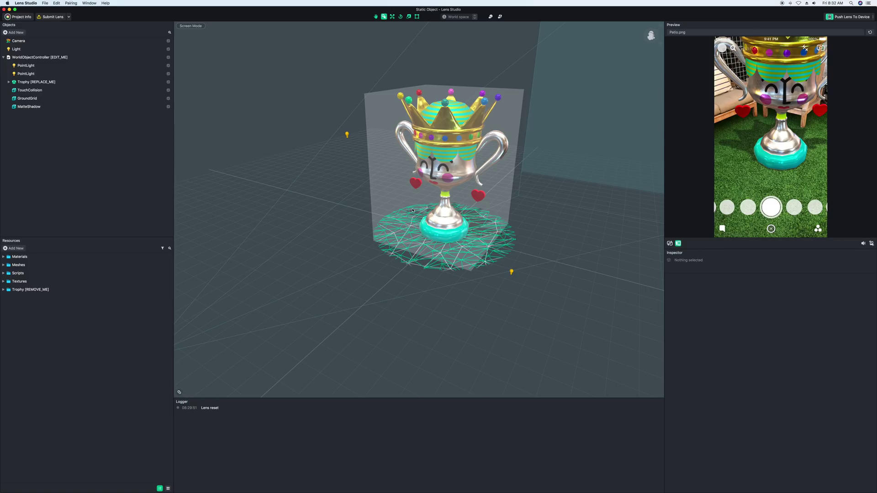
pyautogui.keyDown('alt'); pyautogui.moveTo(413, 210); pyautogui.dragTo(447, 220); pyautogui.keyUp('alt')
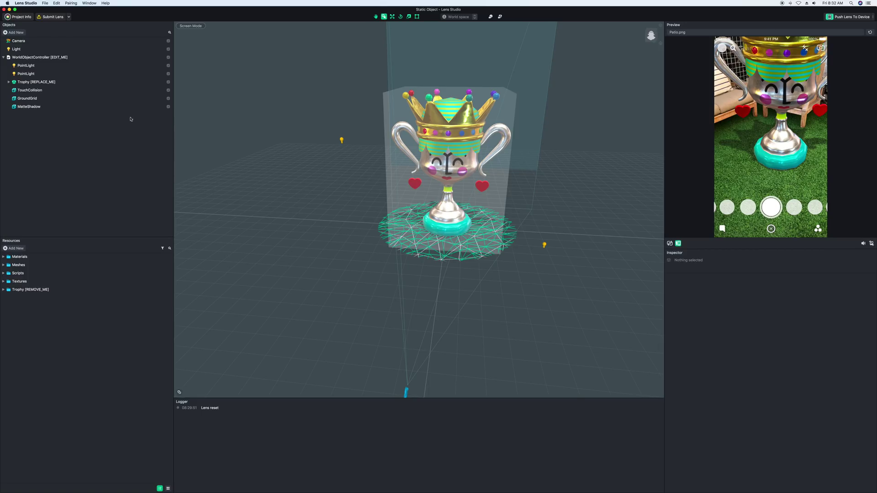
# Remove the Trophy [REPLACE_ME] object and the Trophy [REMOVE_ME] resource, then orbit the empty ground.
pyautogui.rightClick(38, 84)
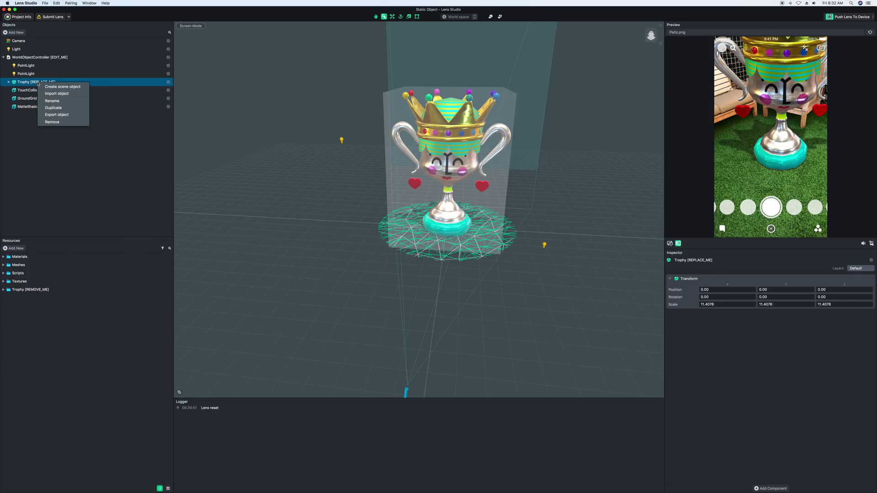
pyautogui.click(52, 122)
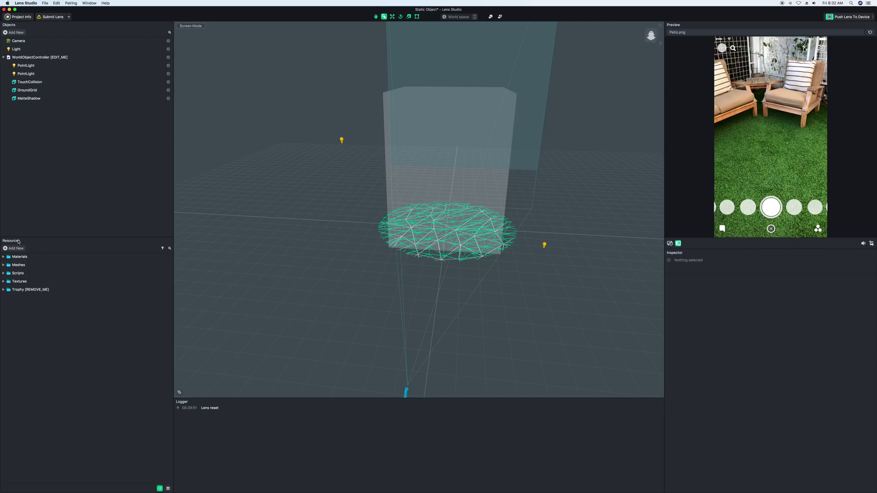
pyautogui.rightClick(27, 291)
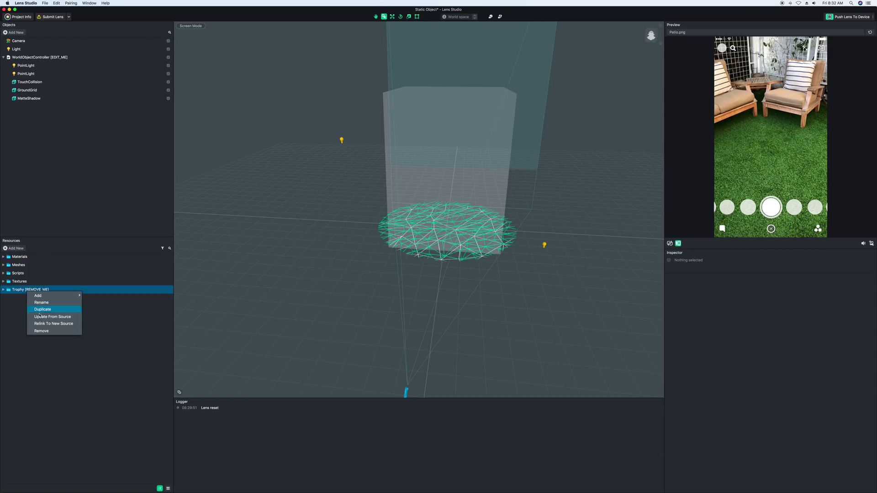
pyautogui.click(39, 331)
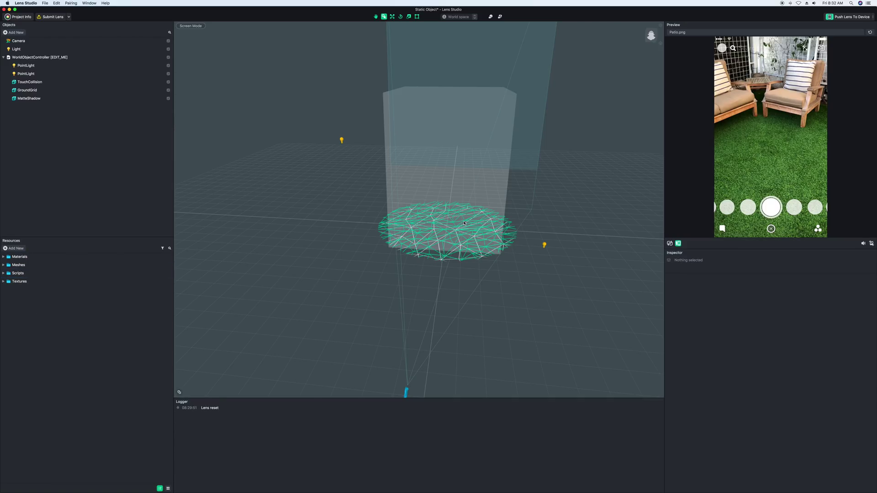
pyautogui.keyDown('alt'); pyautogui.moveTo(465, 232); pyautogui.dragTo(472, 213); pyautogui.keyUp('alt')
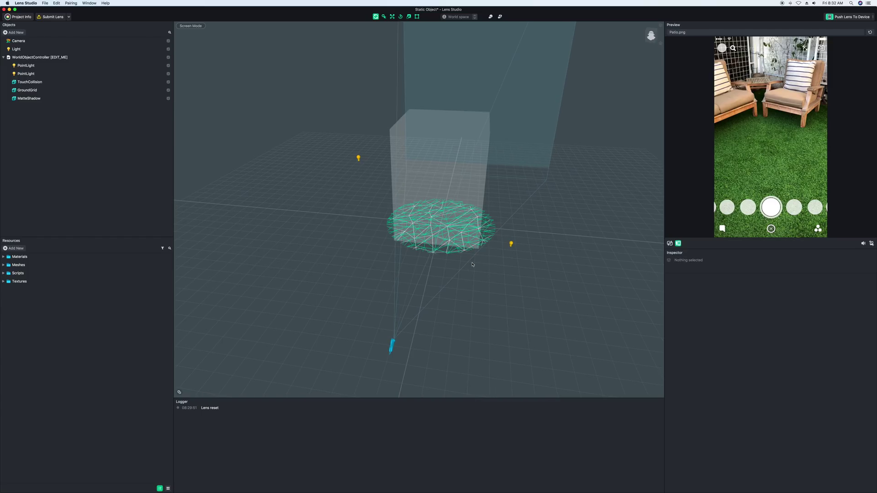
# Go to Google Poly in the browser and search for 'Tennis Ball'.
pyautogui.click(7, 195)
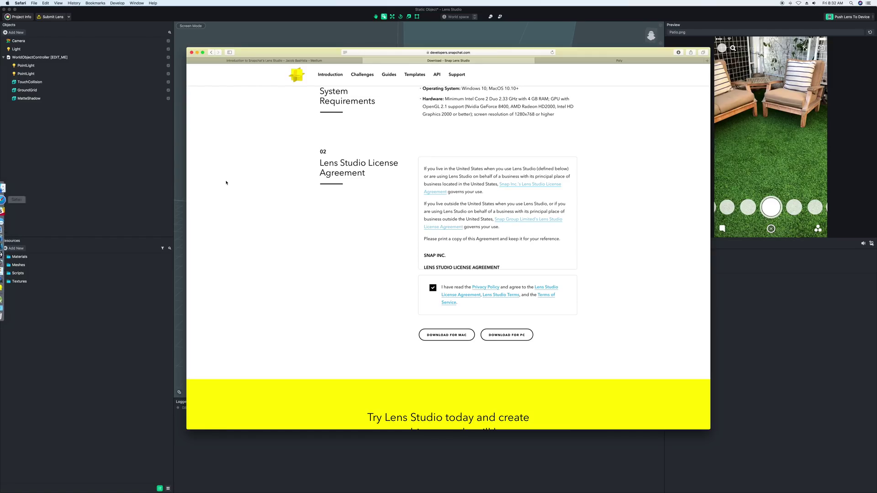
pyautogui.click(579, 60)
pyautogui.moveTo(579, 60); pyautogui.dragTo(570, 48)
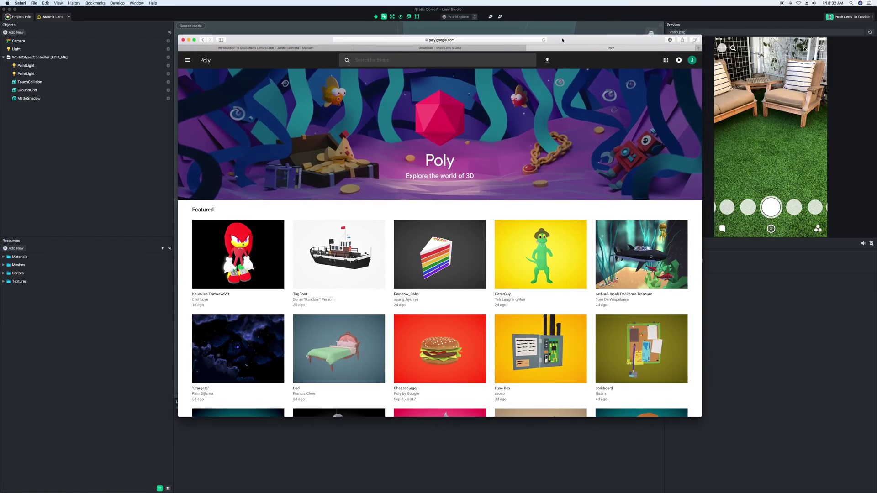
pyautogui.scroll(-10, 421, 171)
pyautogui.scroll(10, 422, 171)
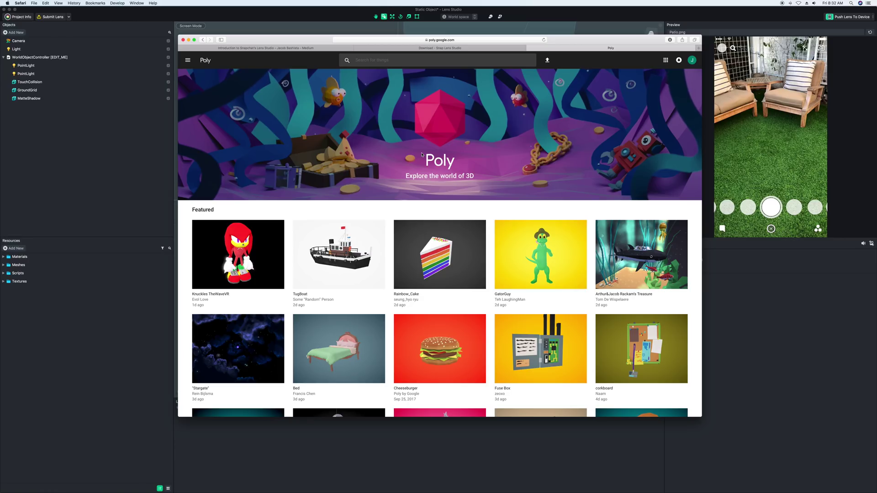
pyautogui.click(388, 59)
pyautogui.write('Tennis')
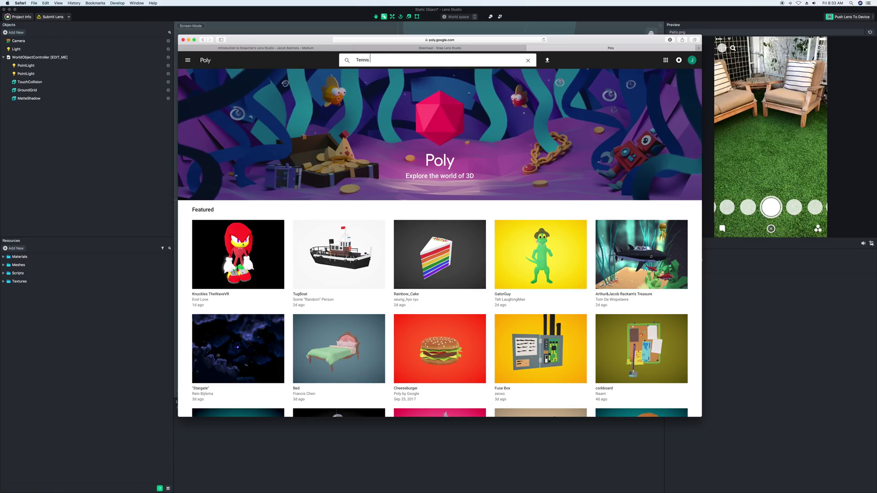
pyautogui.write(' Ball')
pyautogui.press('Return')
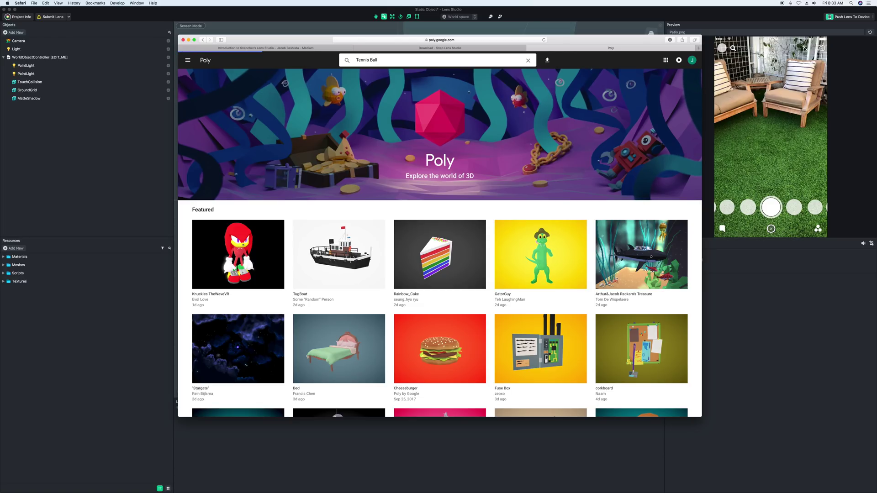
# Download the first Tennis ball model as an OBJ file, accepting the licence.
pyautogui.click(248, 139)
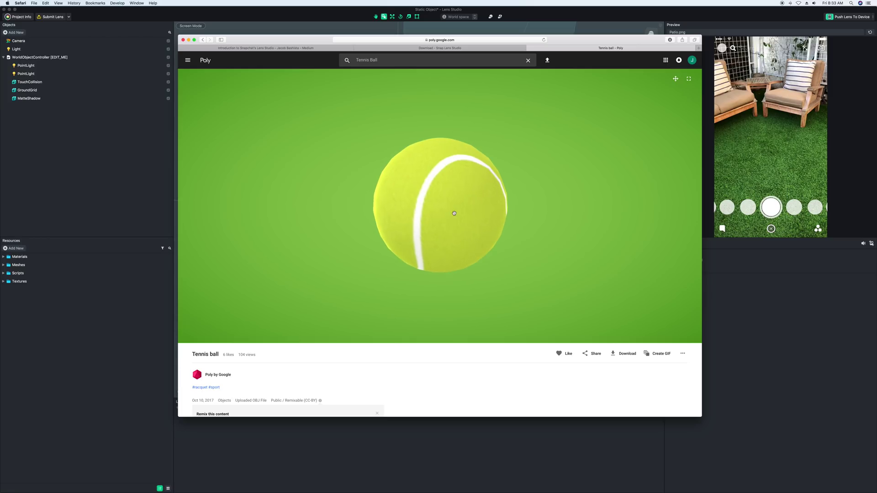
pyautogui.click(624, 353)
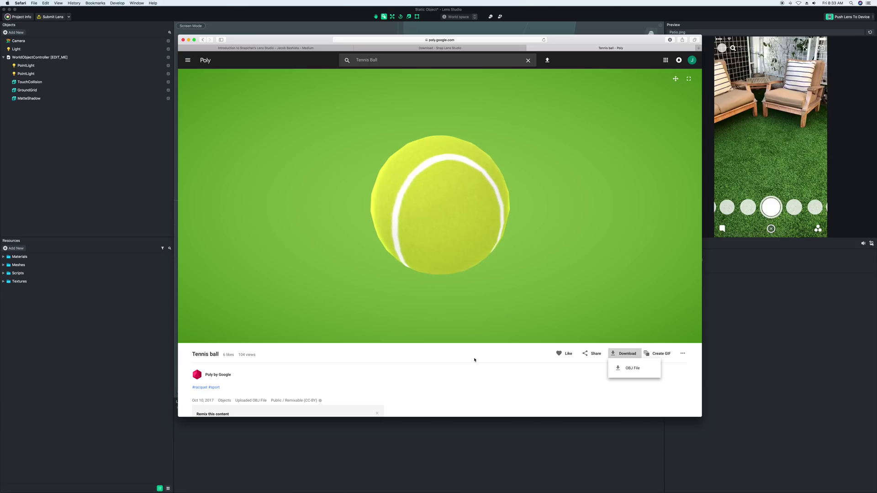
pyautogui.click(644, 374)
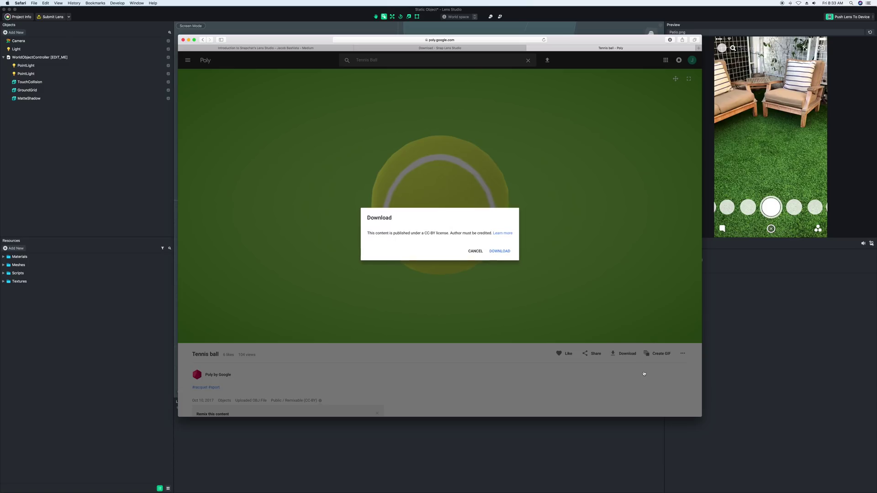
pyautogui.click(500, 252)
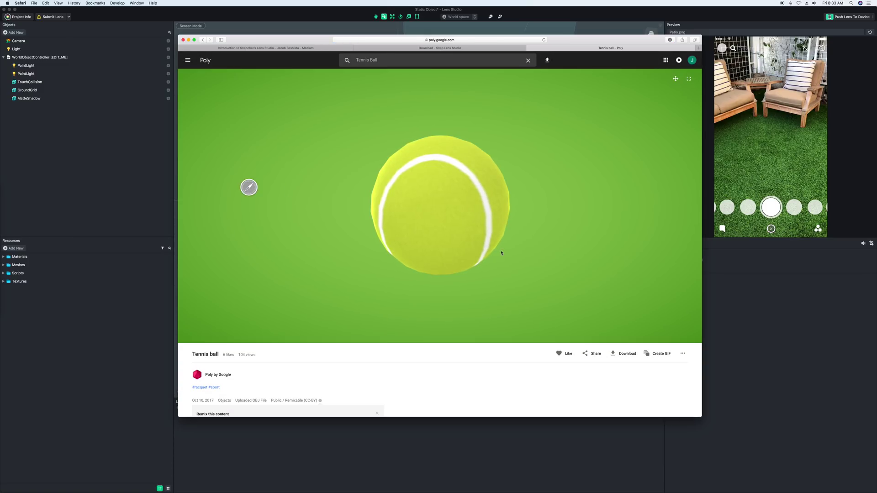
# Minimize the browser and open the downloaded model folder in Finder.
pyautogui.click(188, 39)
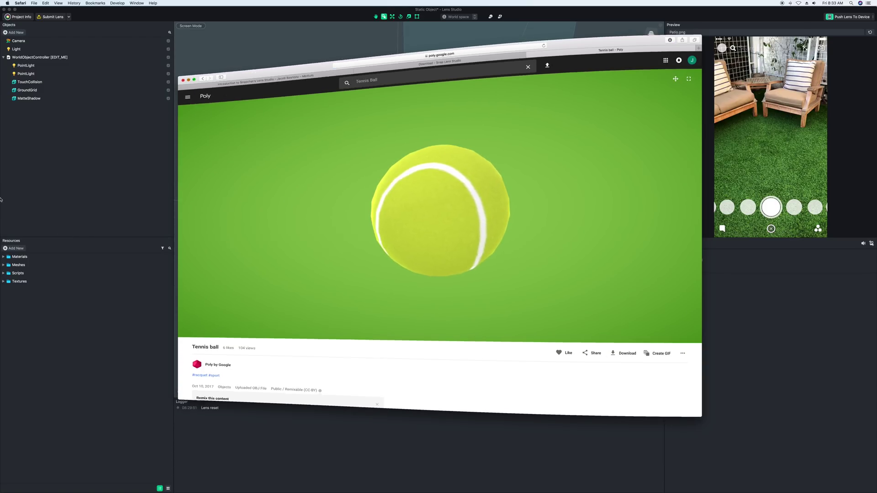
pyautogui.click(9, 287)
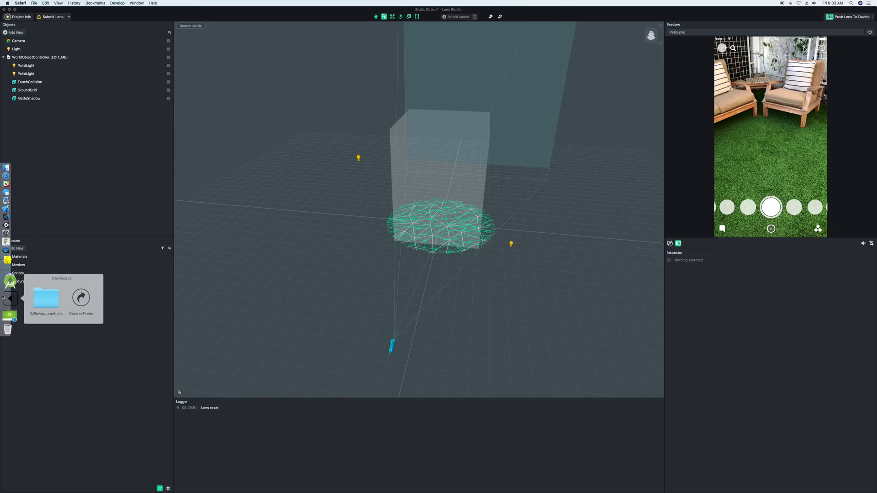
pyautogui.click(43, 294)
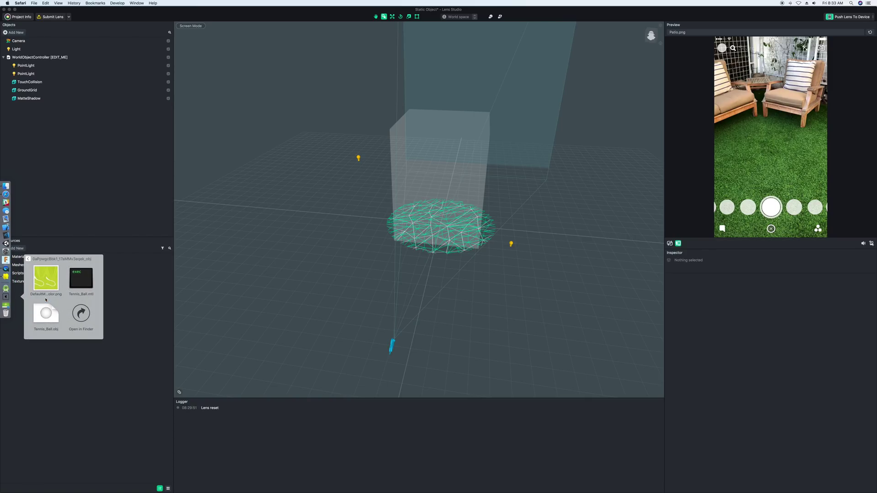
pyautogui.click(79, 313)
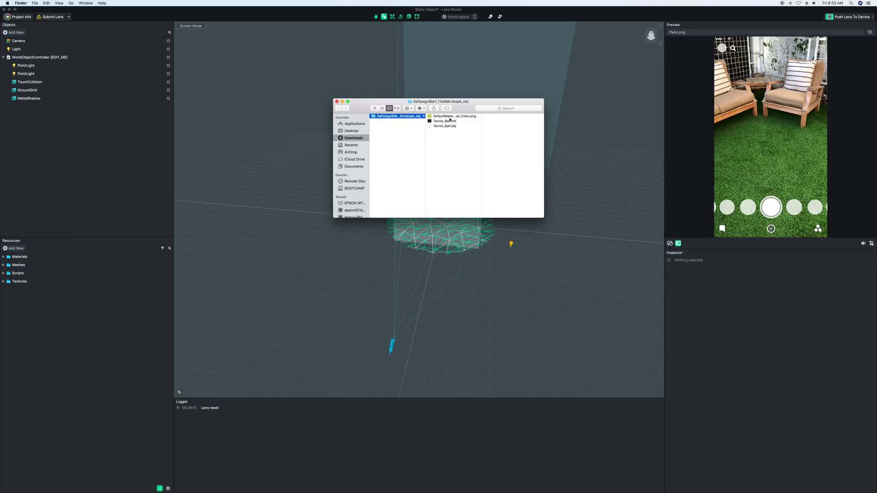
# Preview the base-colour PNG, then select Tennis_Ball.obj, Tennis_Ball.mtl and the texture.
pyautogui.click(434, 117)
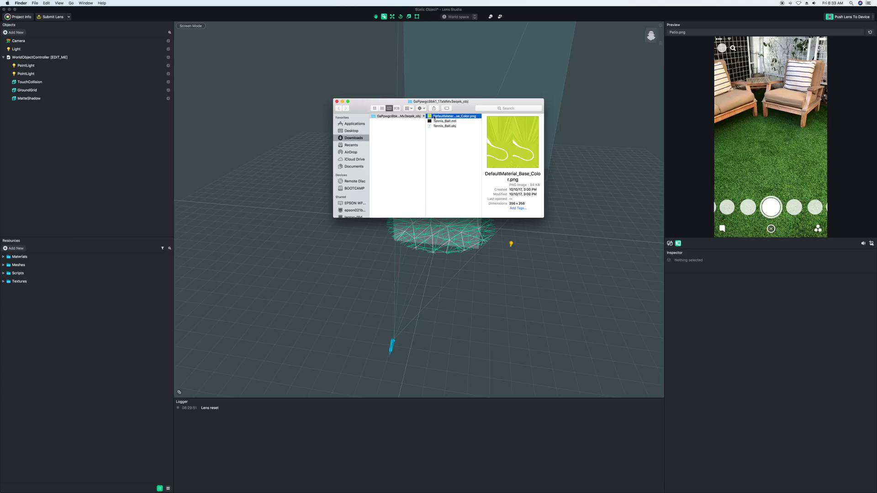
pyautogui.click(440, 144)
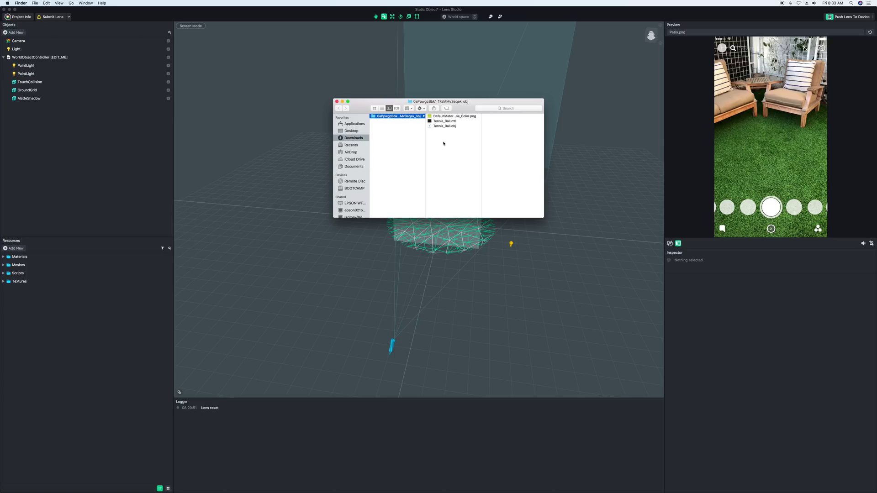
pyautogui.click(443, 118)
pyautogui.press('super+a')
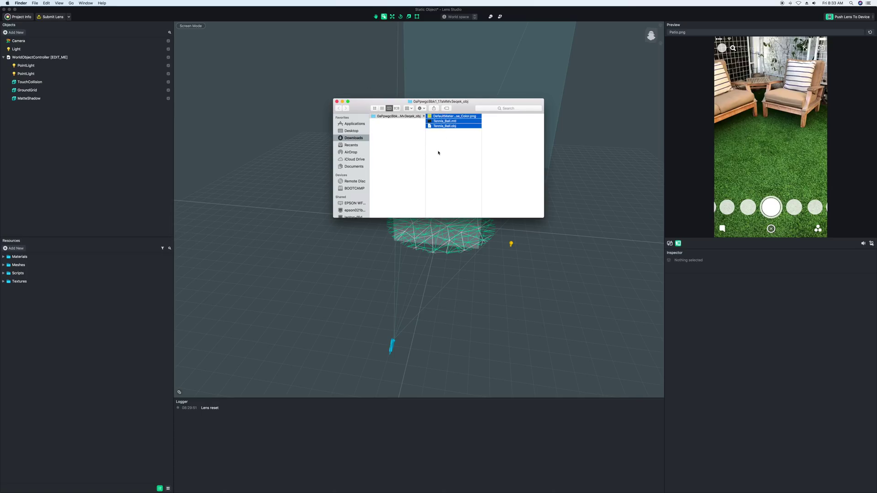
pyautogui.click(438, 152)
pyautogui.press('super+a')
# Bring Safari back from the Dock and quit Slack.
pyautogui.moveTo(1, 202)
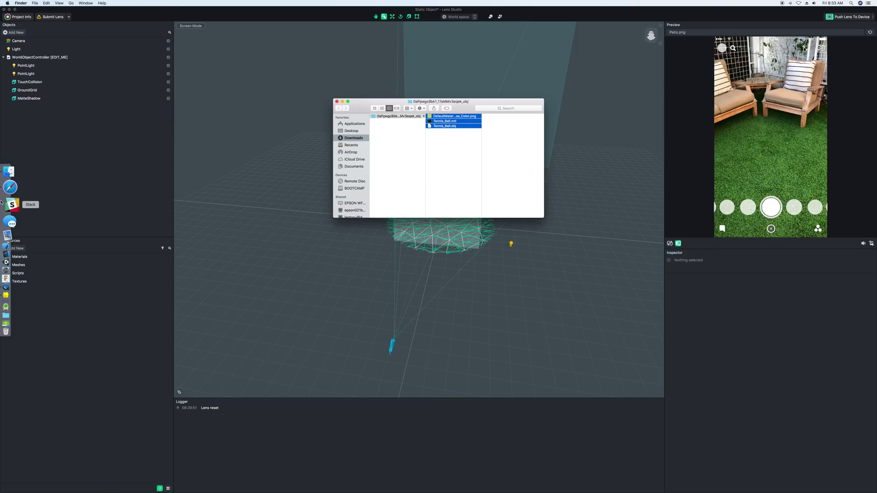
pyautogui.click(10, 187)
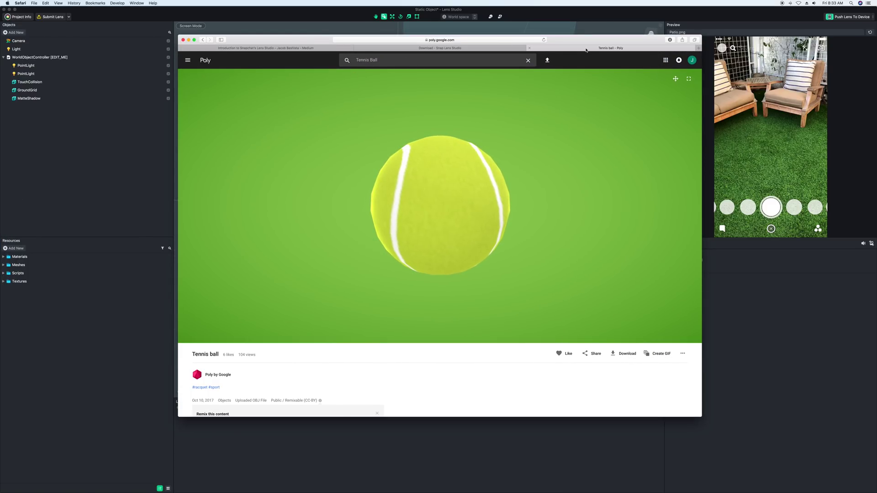
pyautogui.moveTo(2, 210)
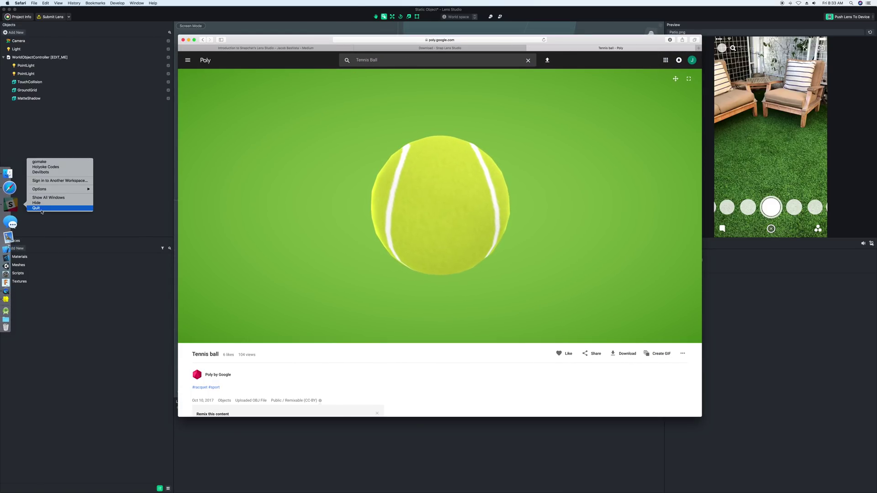
pyautogui.click(41, 209)
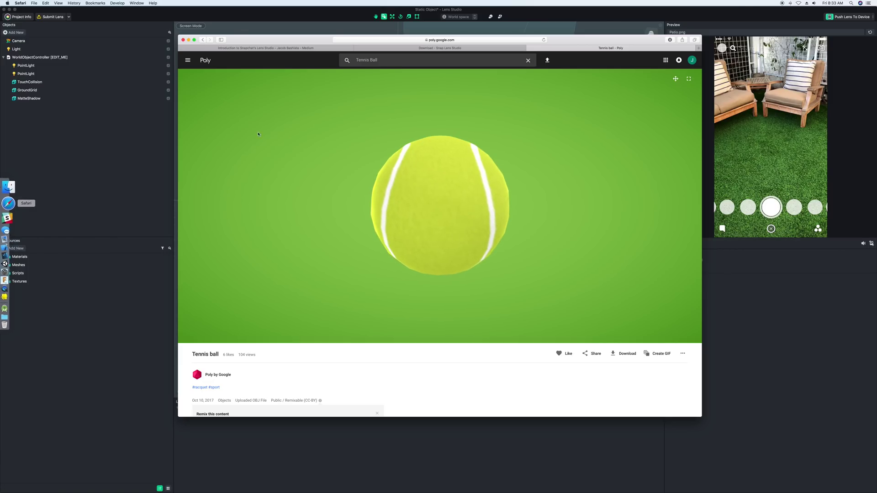
# Scroll the Tennis ball Poly page to review its OBJ upload and CC-BY licence details.
pyautogui.moveTo(556, 39); pyautogui.dragTo(563, 41)
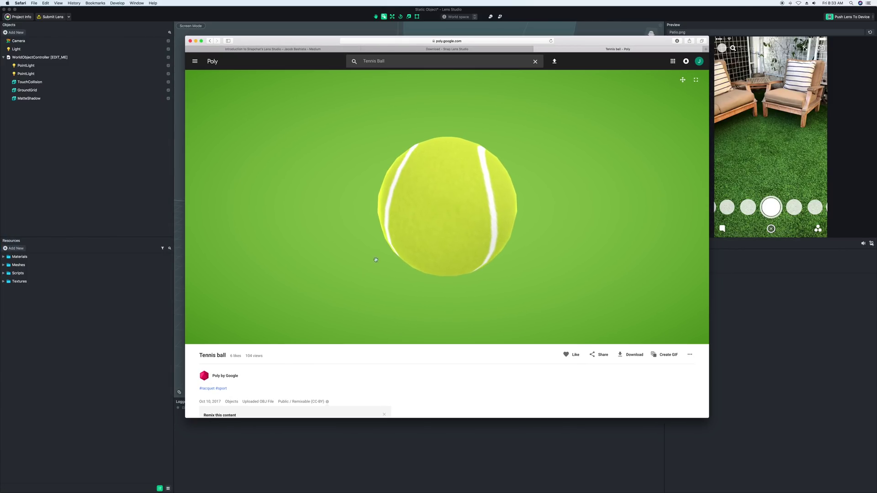
pyautogui.scroll(-5, 386, 277)
pyautogui.scroll(-10, 386, 277)
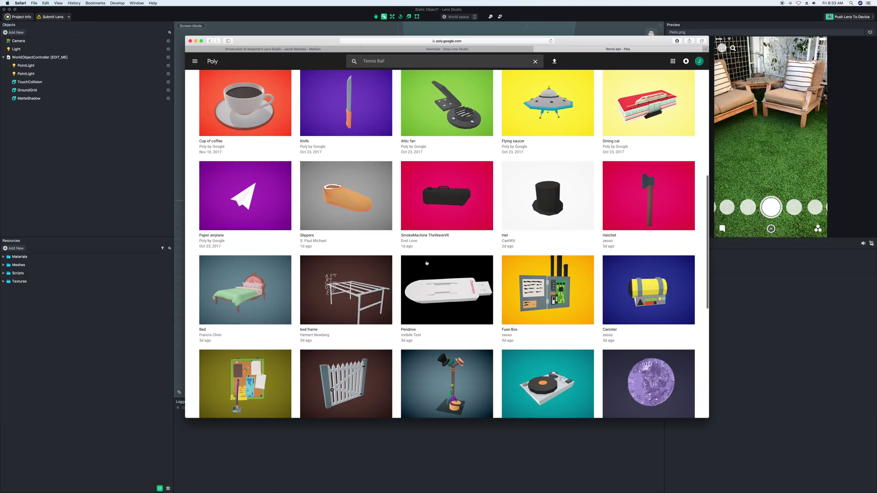
pyautogui.scroll(10, 418, 278)
pyautogui.scroll(5, 418, 278)
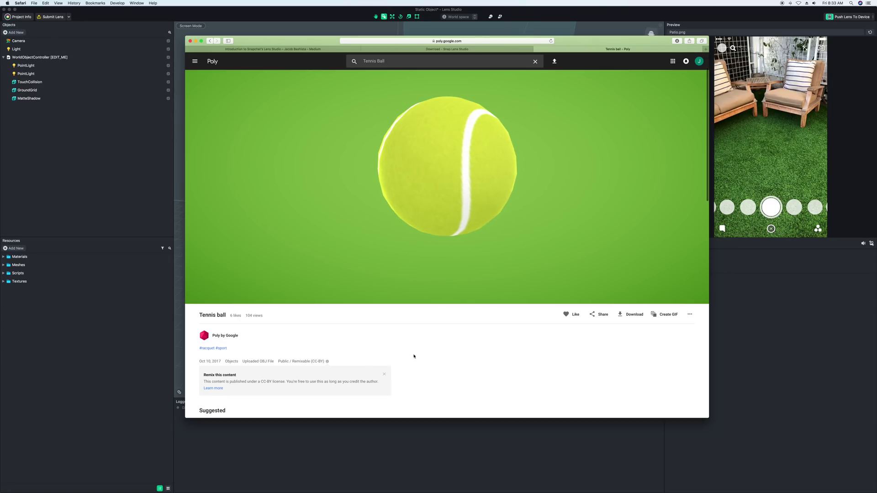
pyautogui.scroll(-4, 414, 356)
pyautogui.scroll(5, 429, 356)
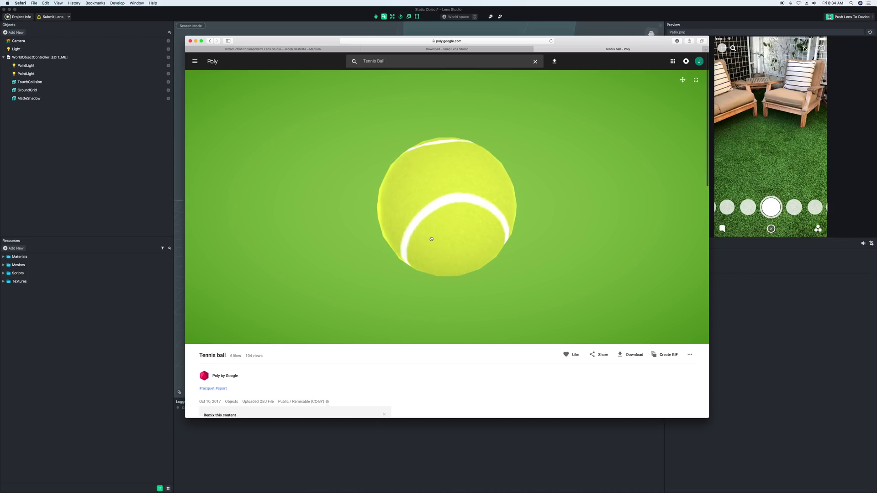
# Scroll the Medium article up to the Resources Panel section, then switch to the Tennis ball Poly tab.
pyautogui.click(295, 51)
pyautogui.scroll(-15, 329, 259)
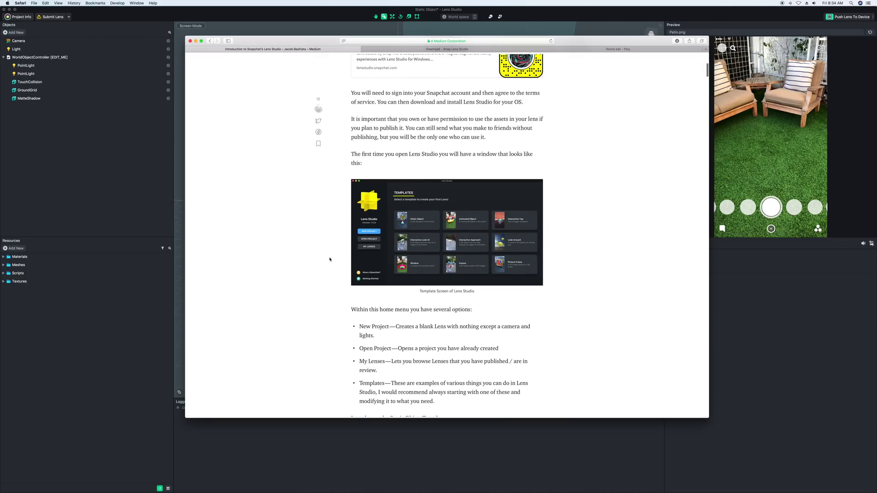
pyautogui.scroll(-5, 330, 259)
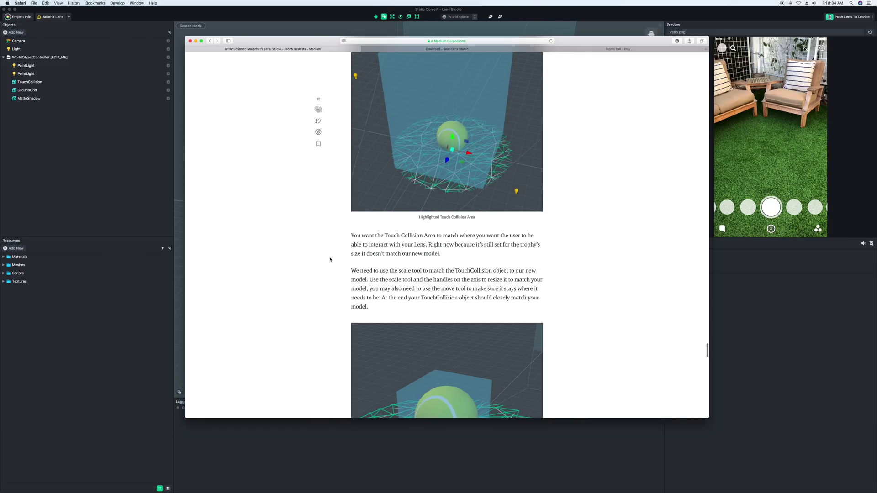
pyautogui.scroll(8, 330, 259)
pyautogui.scroll(10, 329, 259)
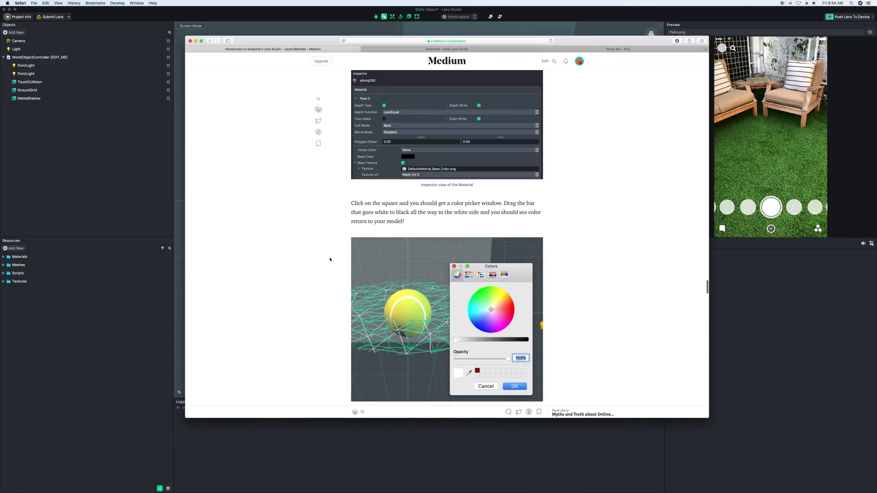
pyautogui.scroll(10, 330, 259)
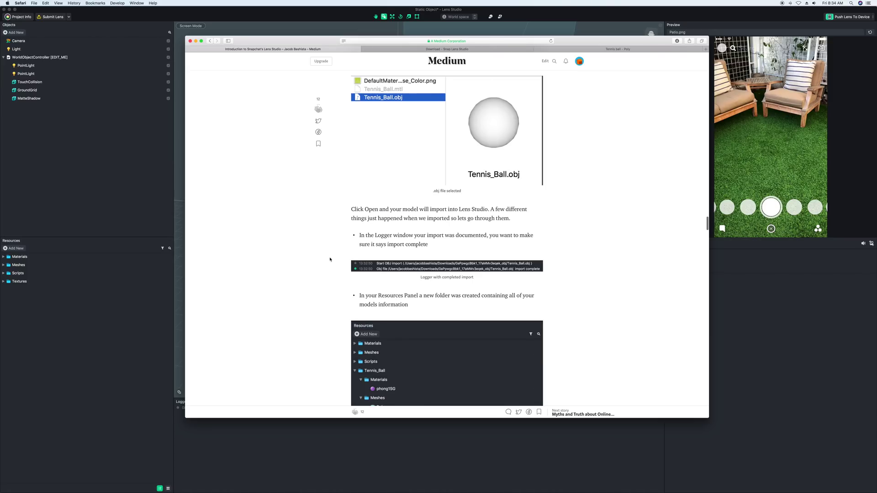
pyautogui.scroll(8, 329, 259)
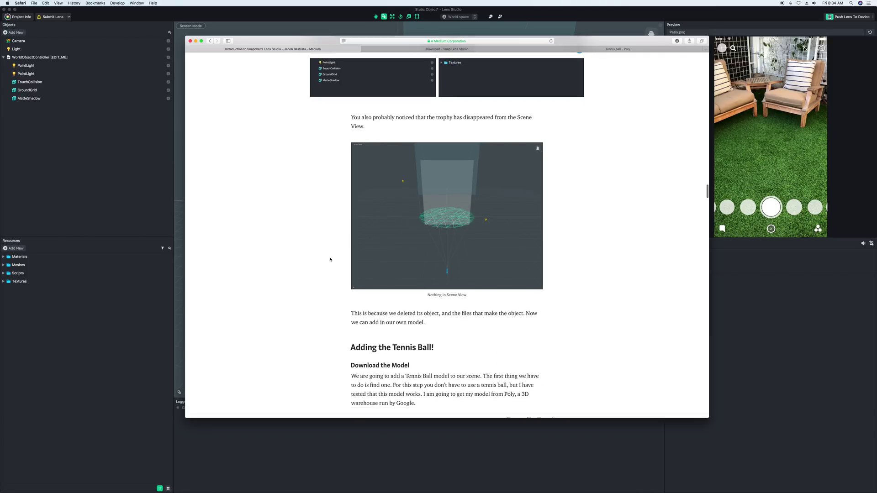
pyautogui.scroll(-5, 330, 259)
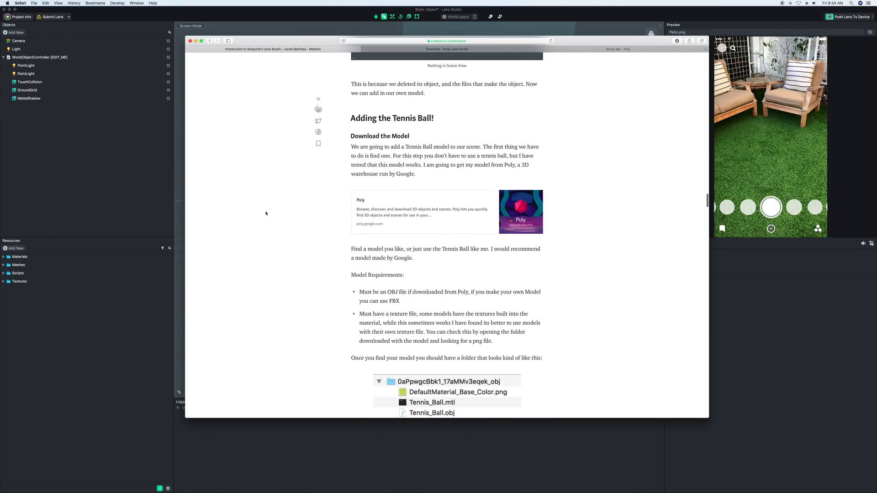
pyautogui.scroll(15, 265, 213)
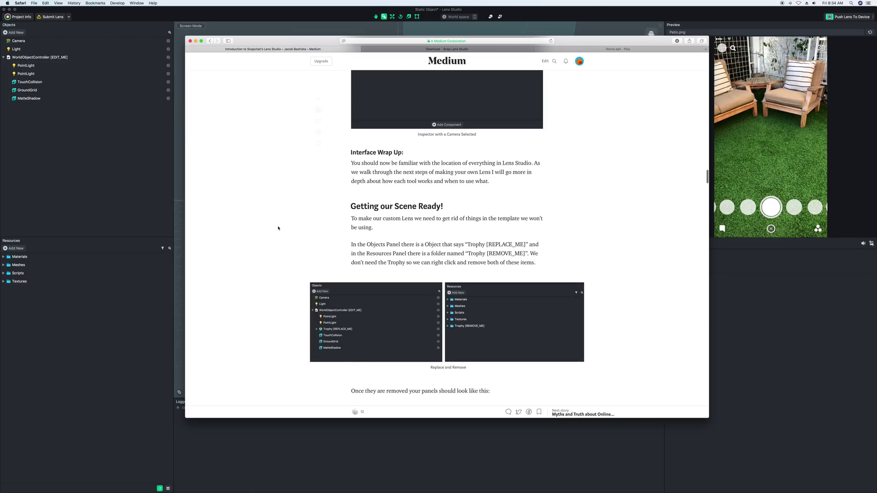
pyautogui.scroll(10, 278, 228)
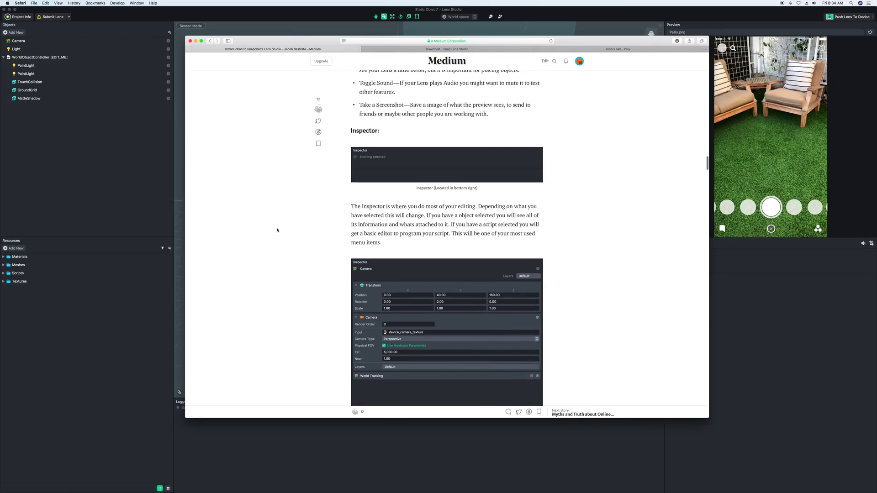
pyautogui.scroll(10, 277, 230)
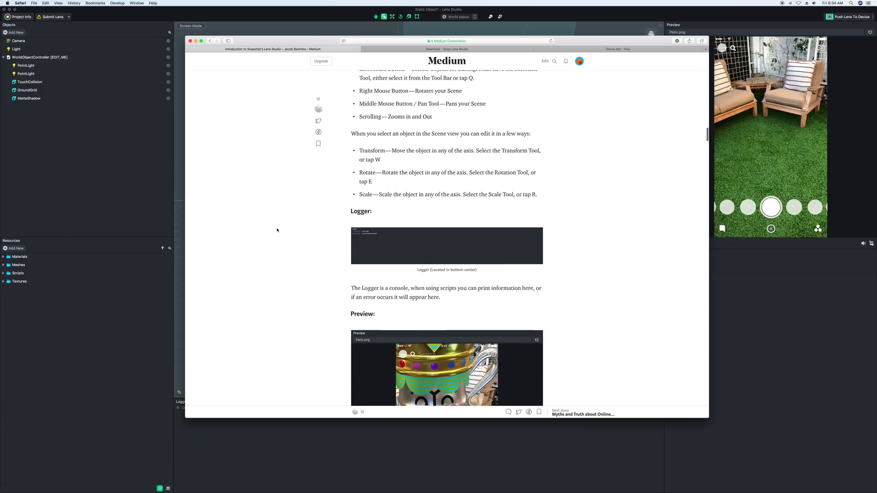
pyautogui.scroll(10, 277, 230)
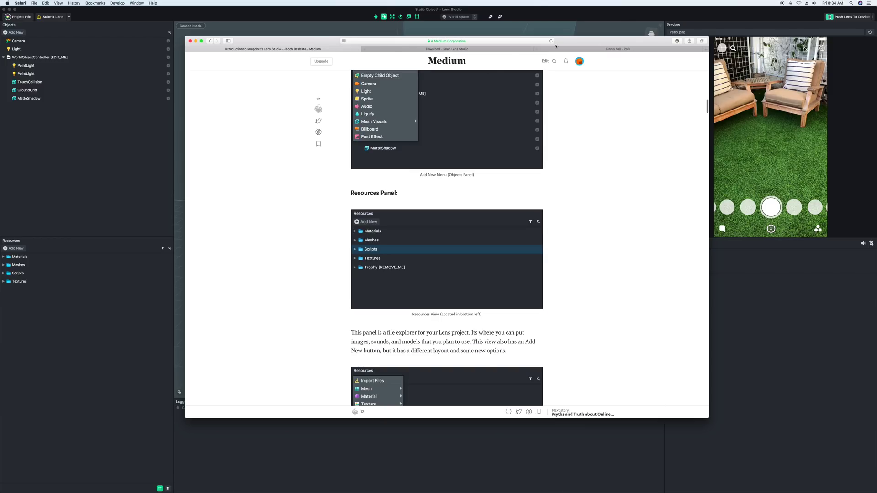
pyautogui.click(569, 50)
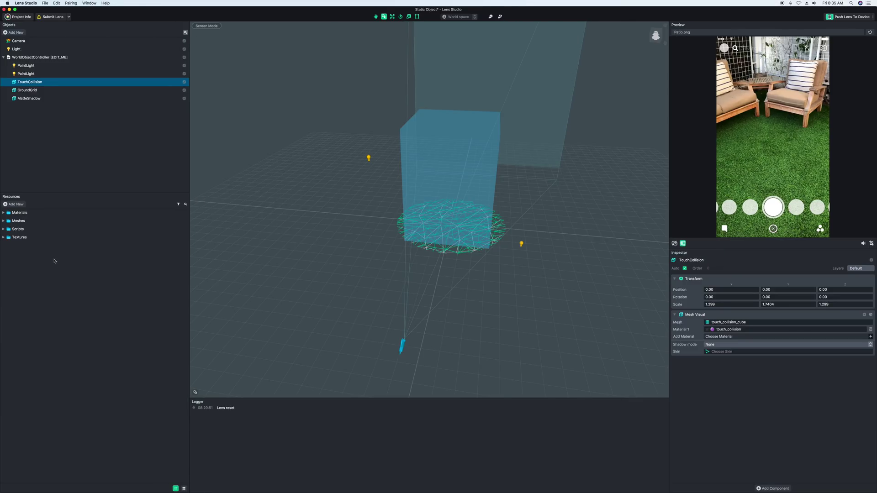
# Start Import Files from the Resources panel and pick Tennis_Ball.obj in the downloaded folder.
pyautogui.moveTo(344, 204)
pyautogui.keyDown('alt'); pyautogui.mouseDown()
pyautogui.moveTo(361, 201)
pyautogui.moveTo(347, 198)
pyautogui.mouseUp(); pyautogui.keyUp('alt')
pyautogui.click(8, 206)
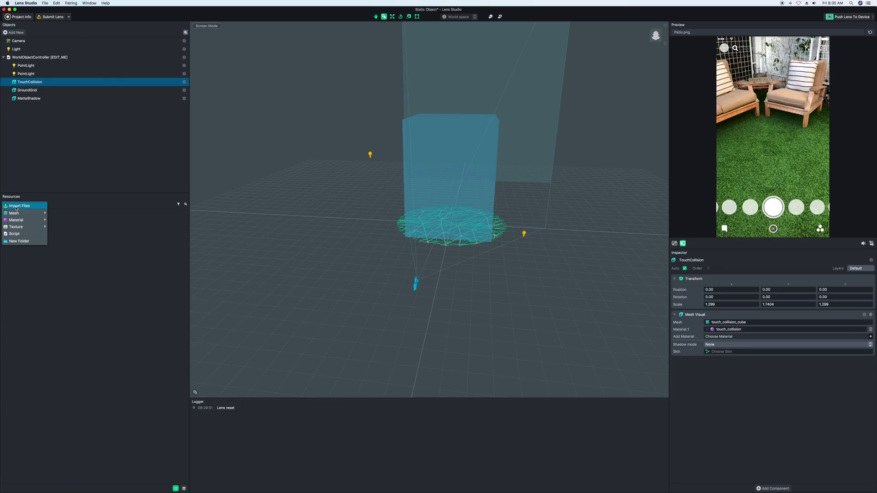
pyautogui.click(16, 206)
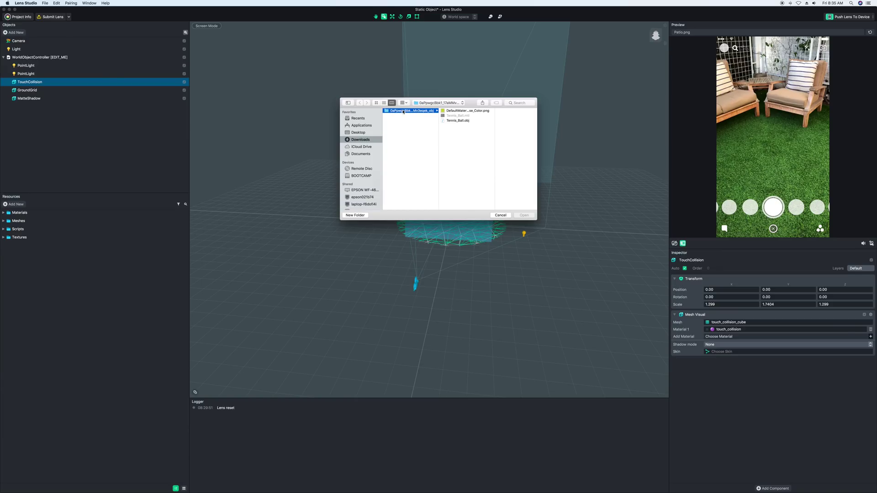
pyautogui.click(458, 121)
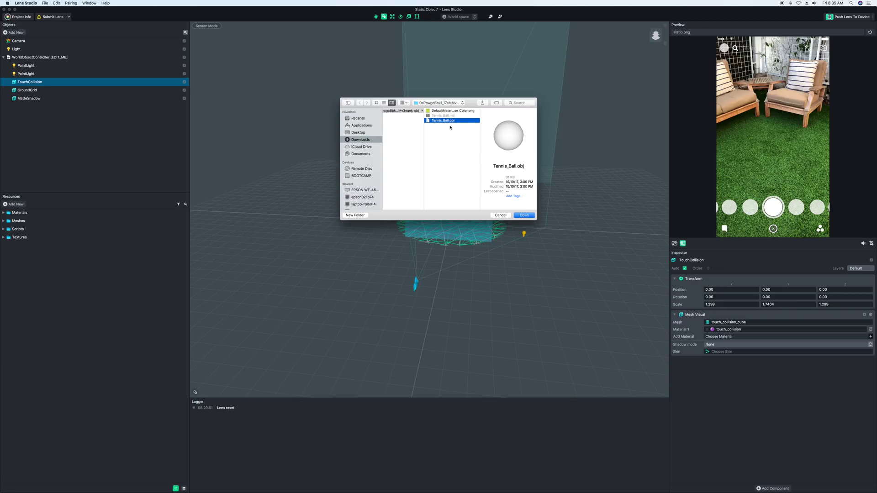
# Import Tennis_Ball.obj and drag the Tennis_Ball object under WorldObjectController.
pyautogui.click(524, 215)
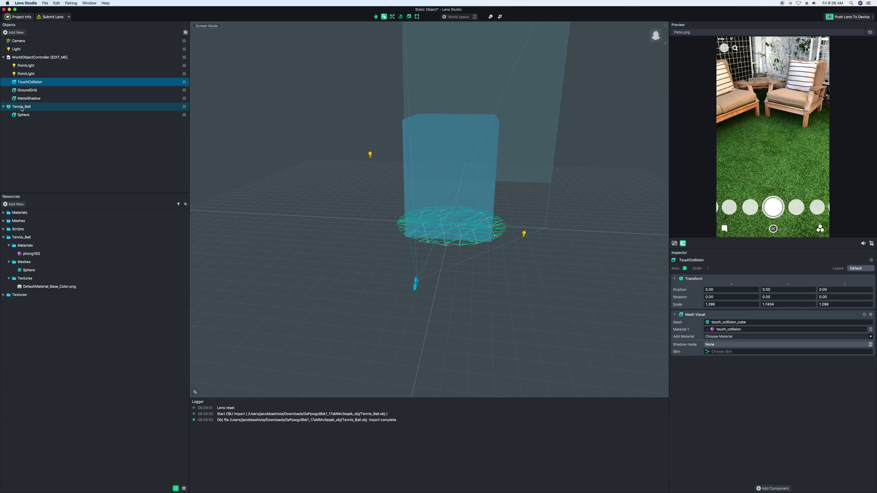
pyautogui.click(25, 107)
pyautogui.click(53, 148)
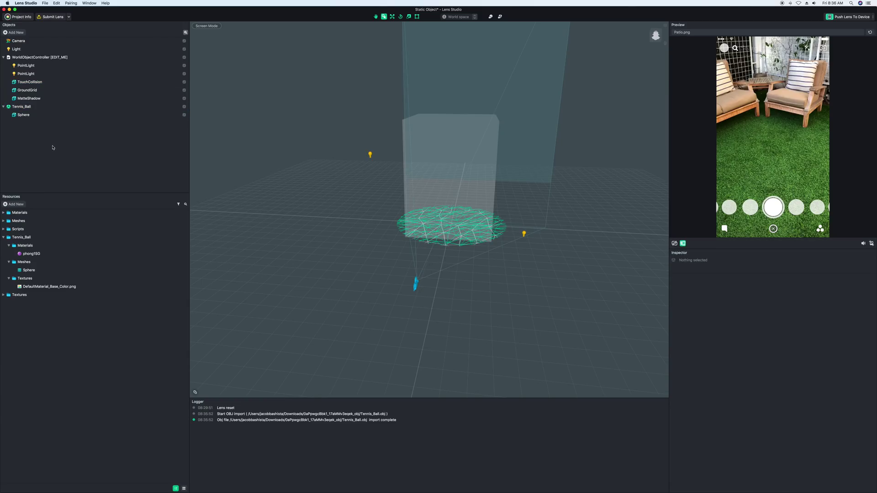
pyautogui.click(17, 108)
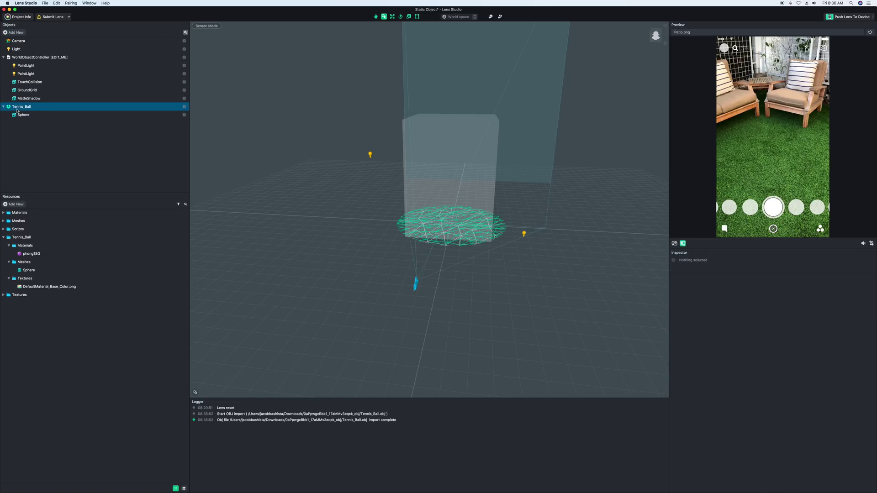
pyautogui.moveTo(35, 99); pyautogui.dragTo(25, 64)
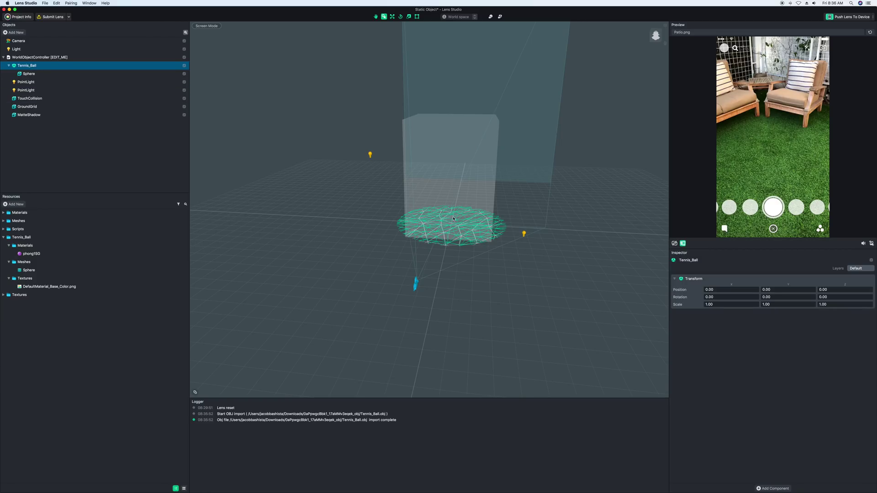
# Set Tennis_Ball's Scale X, Y and Z to 200 in the Inspector.
pyautogui.keyDown('alt'); pyautogui.moveTo(463, 218); pyautogui.dragTo(425, 227); pyautogui.keyUp('alt')
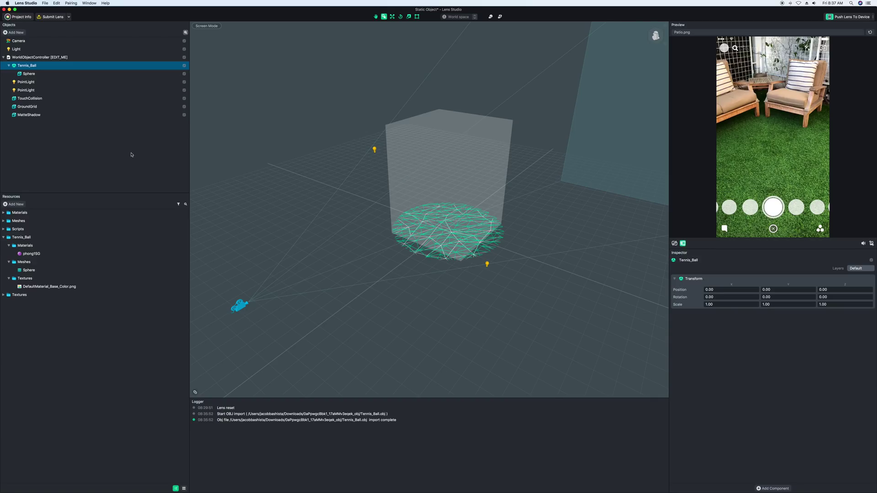
pyautogui.doubleClick(42, 65)
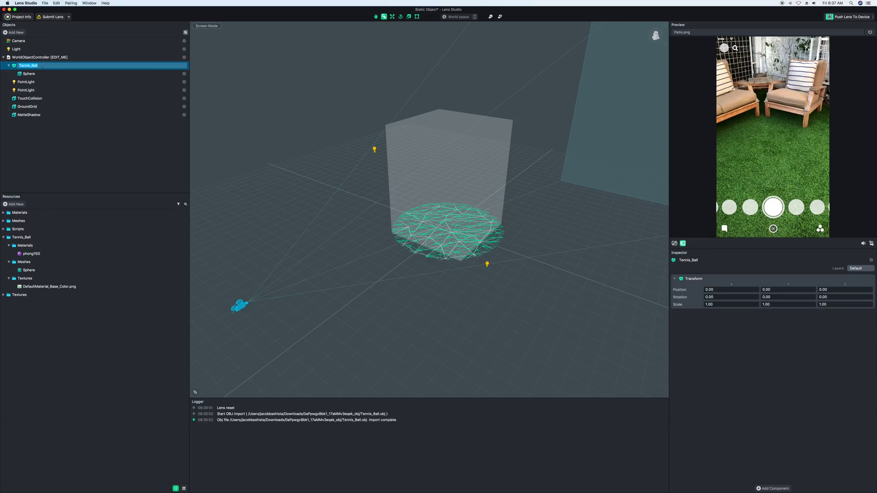
pyautogui.click(22, 67)
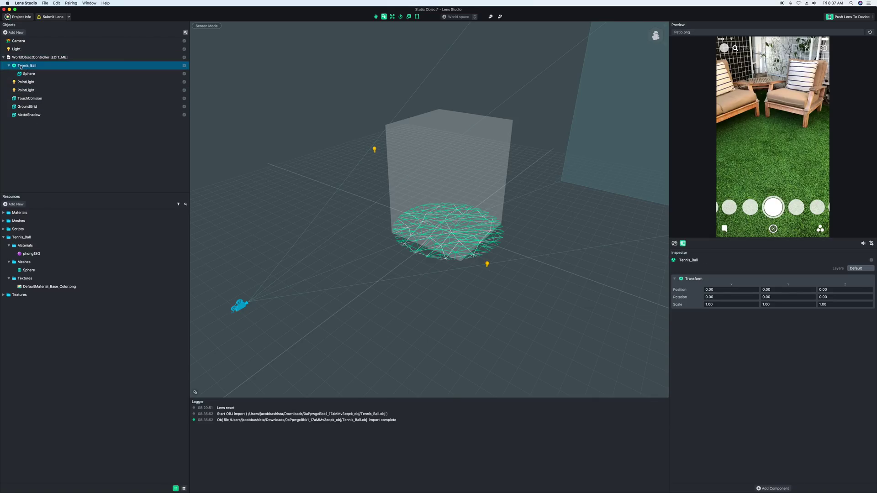
pyautogui.click(730, 304)
pyautogui.write('200')
pyautogui.press('super+a')
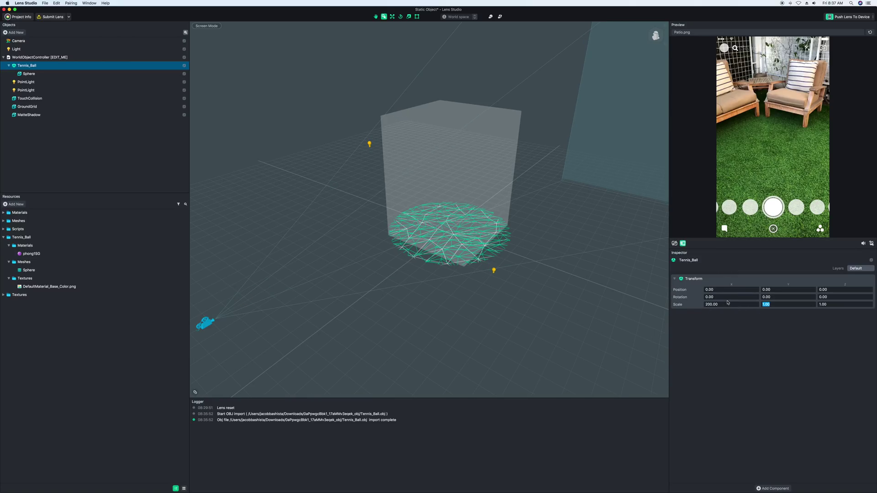
pyautogui.write('200')
pyautogui.press('Tab')
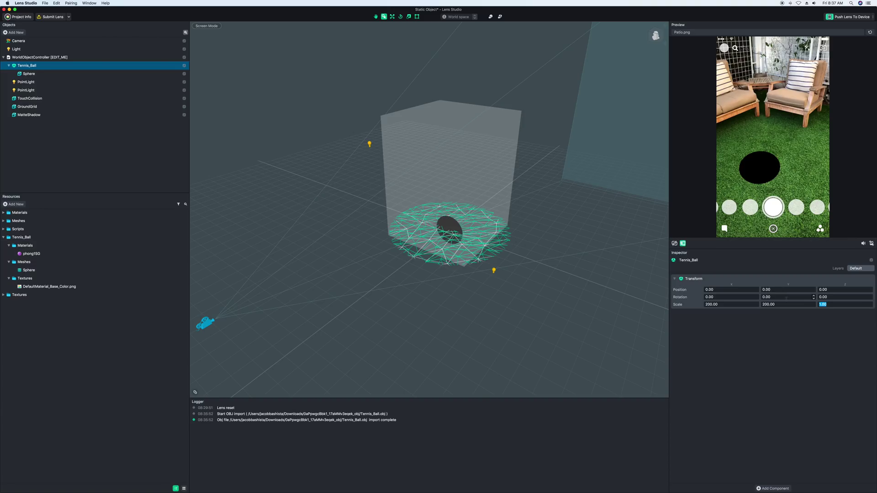
pyautogui.write('200')
pyautogui.press('Return')
pyautogui.click(766, 326)
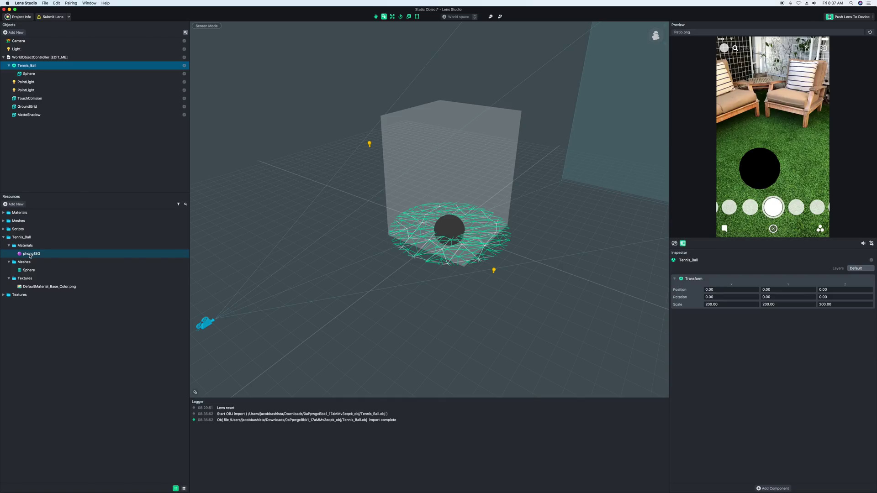
# Change the phong1SG material's Base Color from black to white.
pyautogui.click(29, 256)
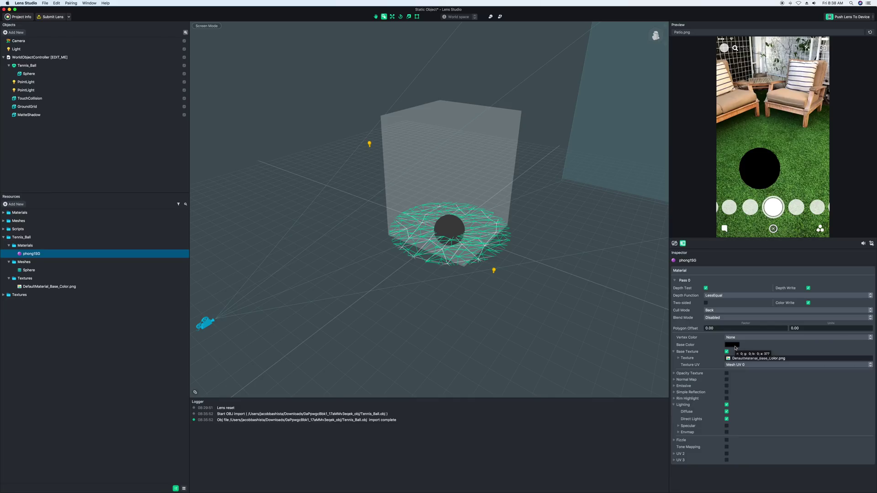
pyautogui.click(733, 346)
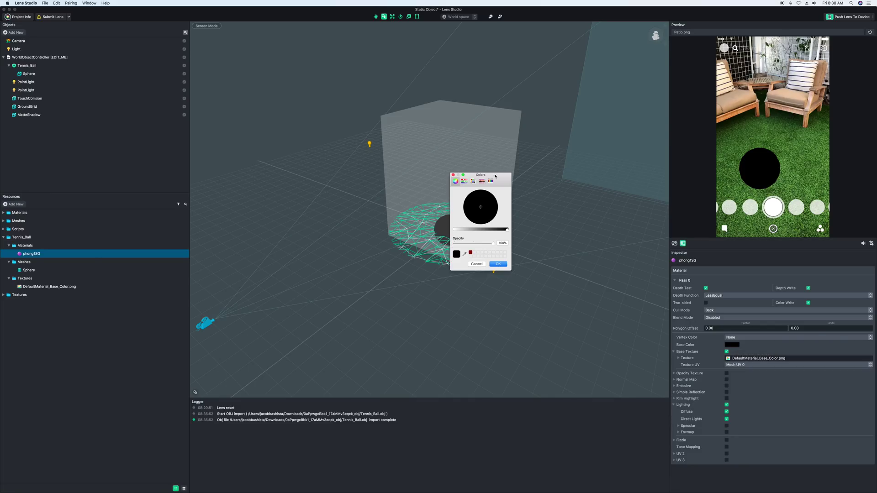
pyautogui.moveTo(495, 177); pyautogui.dragTo(569, 168)
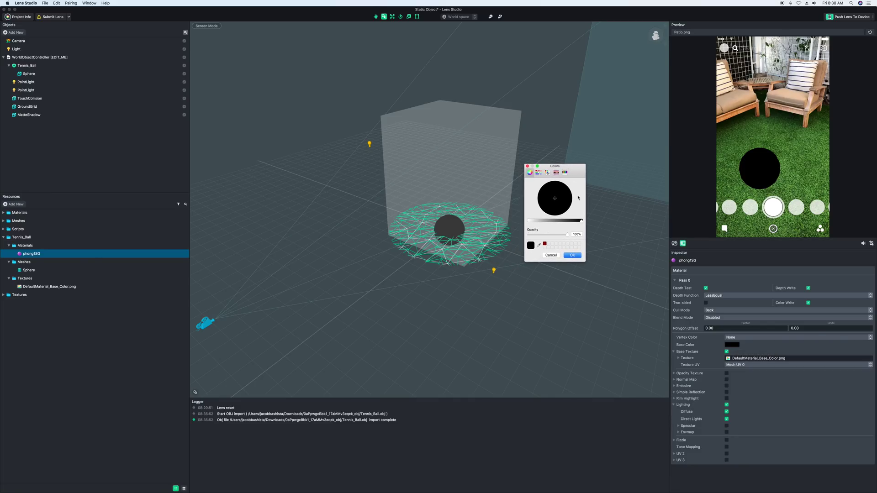
pyautogui.moveTo(580, 221); pyautogui.dragTo(507, 223)
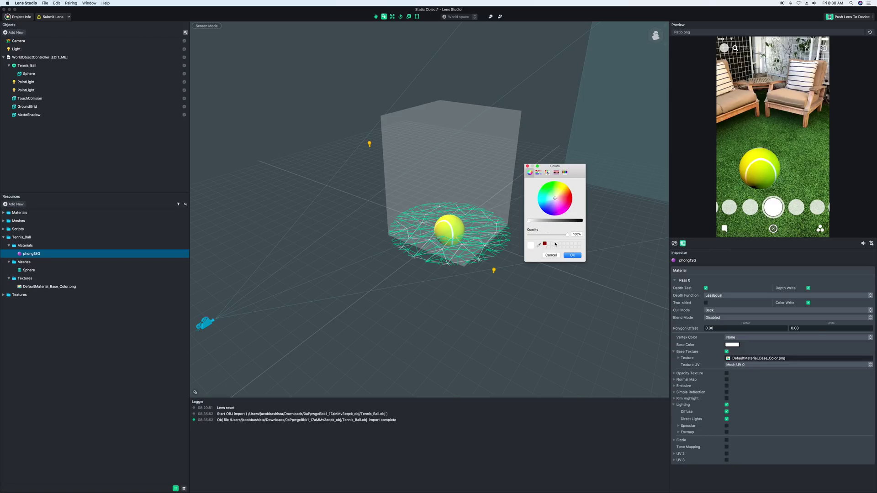
pyautogui.click(572, 255)
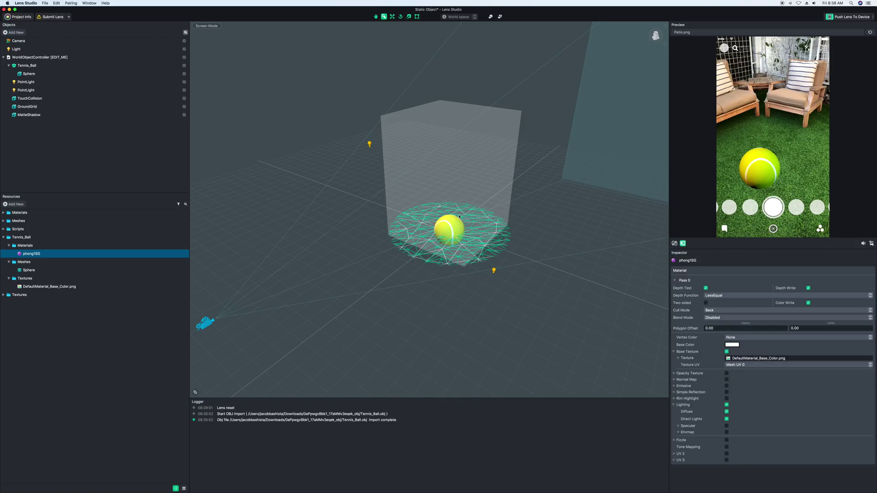
pyautogui.moveTo(459, 217); pyautogui.dragTo(439, 211, button='right')
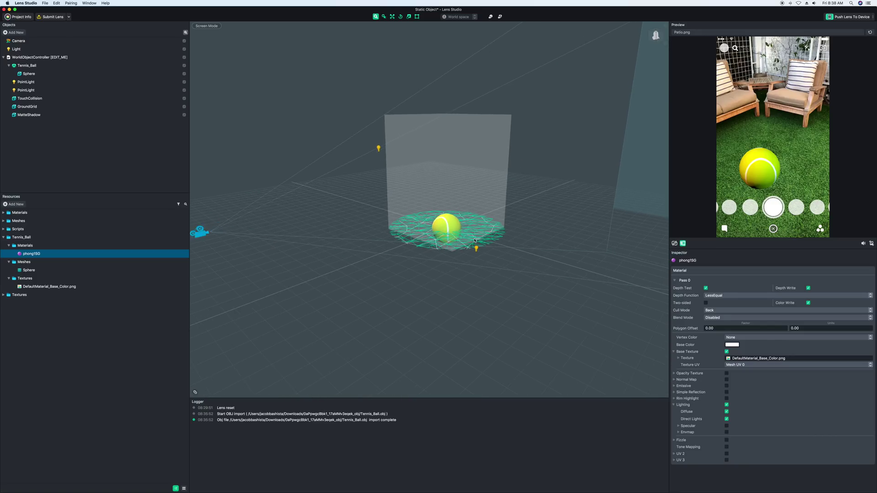
pyautogui.scroll(5, 473, 237)
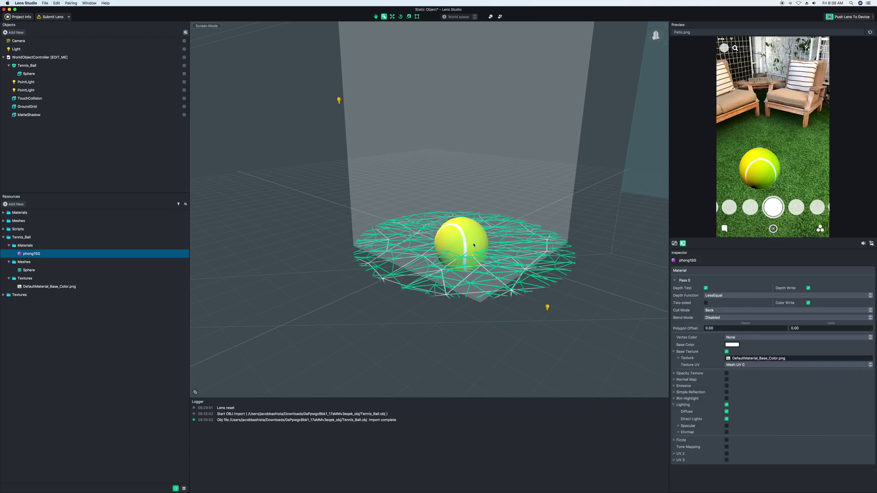
pyautogui.moveTo(474, 246); pyautogui.dragTo(561, 237, button='right')
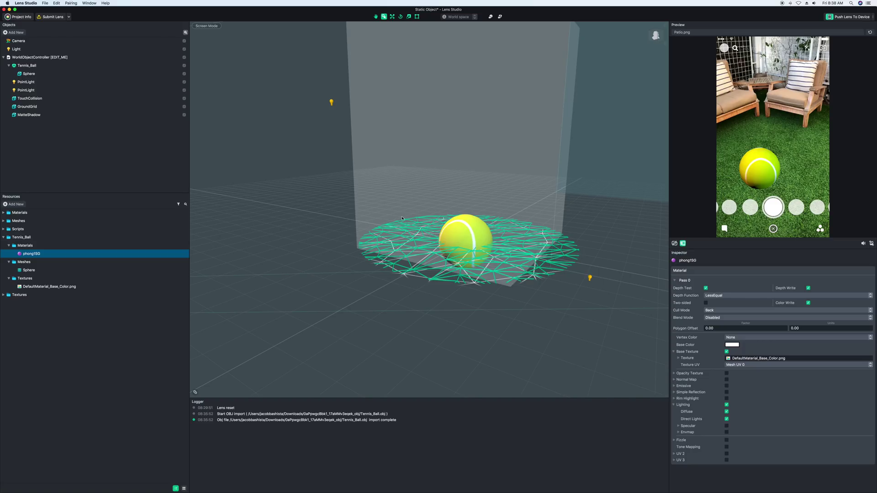
pyautogui.moveTo(517, 277); pyautogui.dragTo(441, 224, button='right')
pyautogui.moveTo(765, 171); pyautogui.dragTo(771, 152)
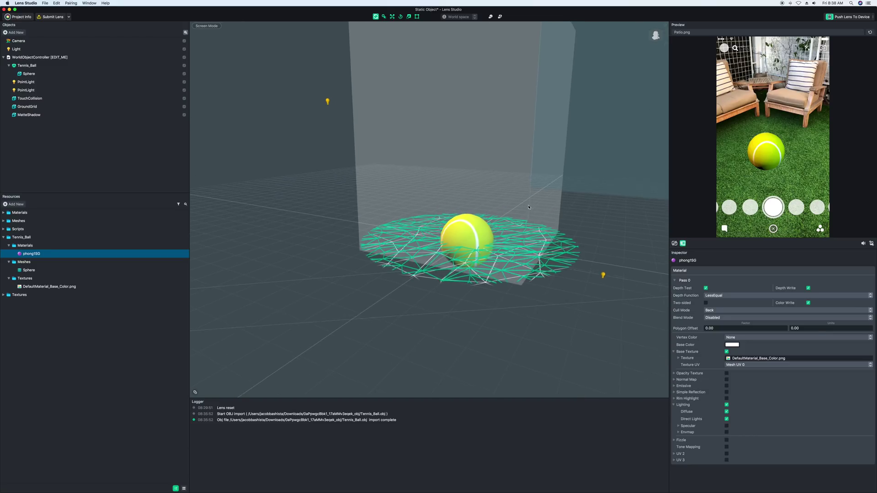
pyautogui.click(50, 163)
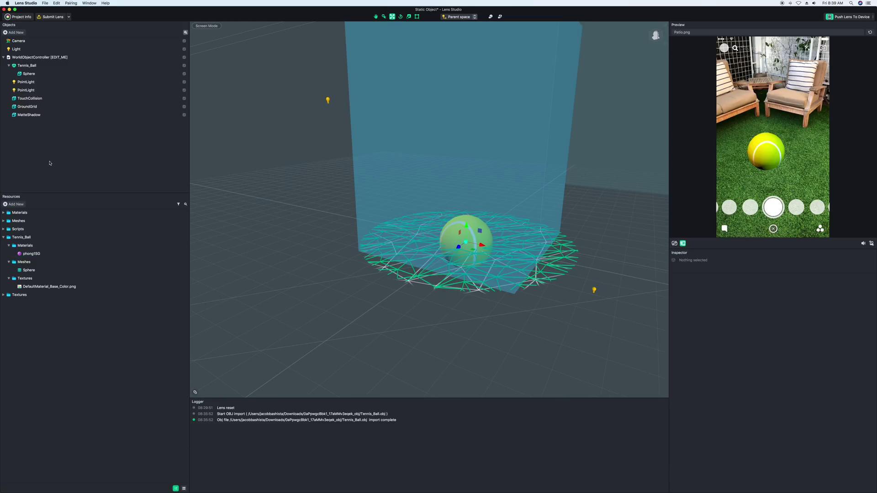
# Raise Tennis_Ball to Position Y 12.4879 so it sits on the ground.
pyautogui.click(28, 66)
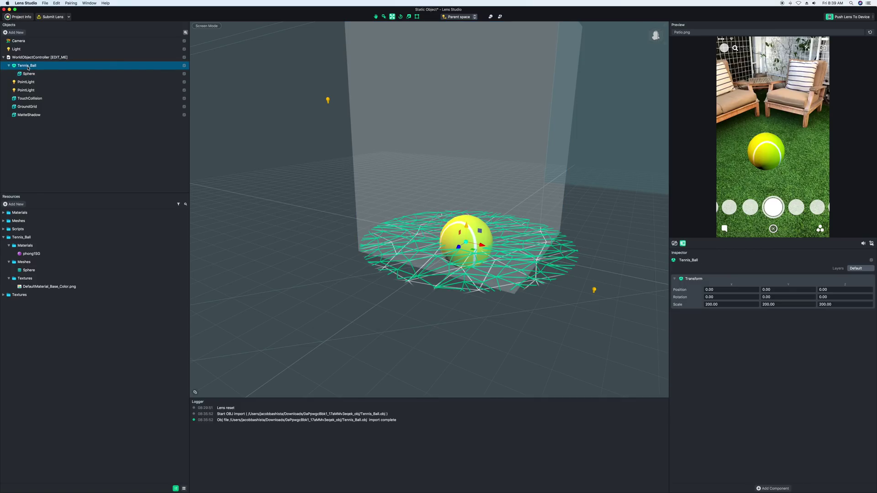
pyautogui.keyDown('alt'); pyautogui.moveTo(480, 258); pyautogui.dragTo(467, 234); pyautogui.keyUp('alt')
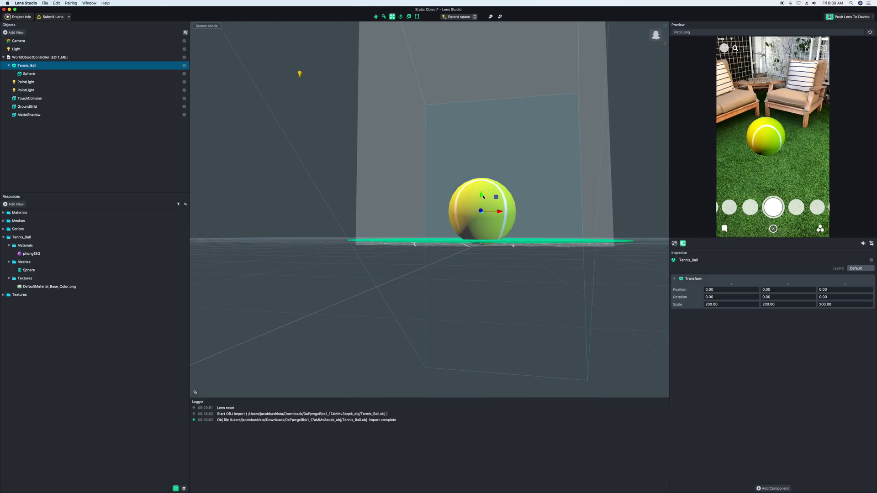
pyautogui.moveTo(483, 197); pyautogui.dragTo(482, 229)
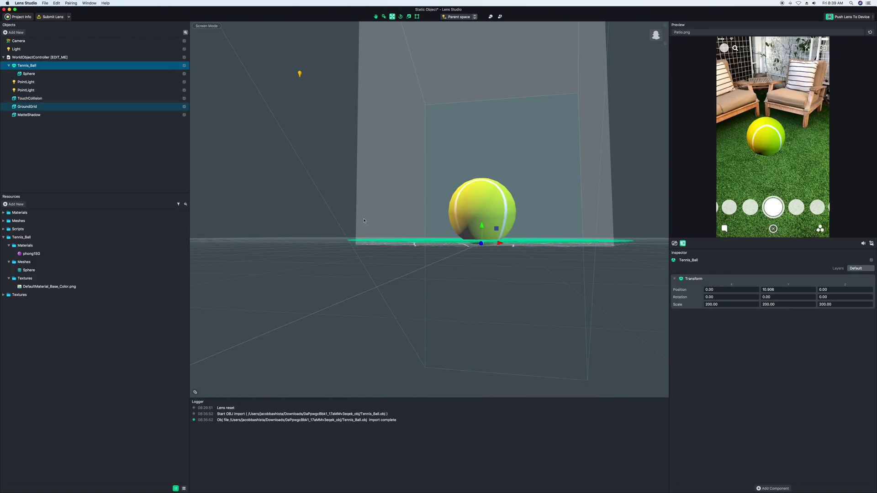
pyautogui.press('Return')
pyautogui.press('Return')
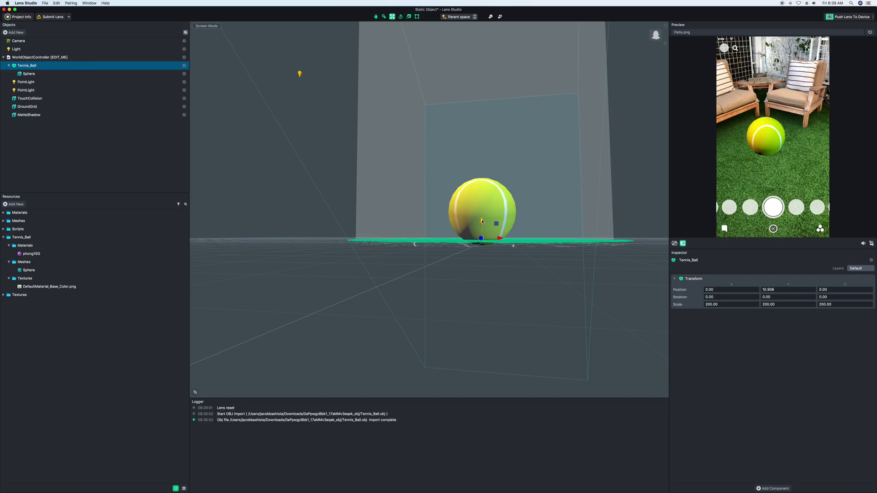
# Reselect Tennis_Ball and orbit to check the ball against the ground disc.
pyautogui.click(411, 220)
pyautogui.click(28, 65)
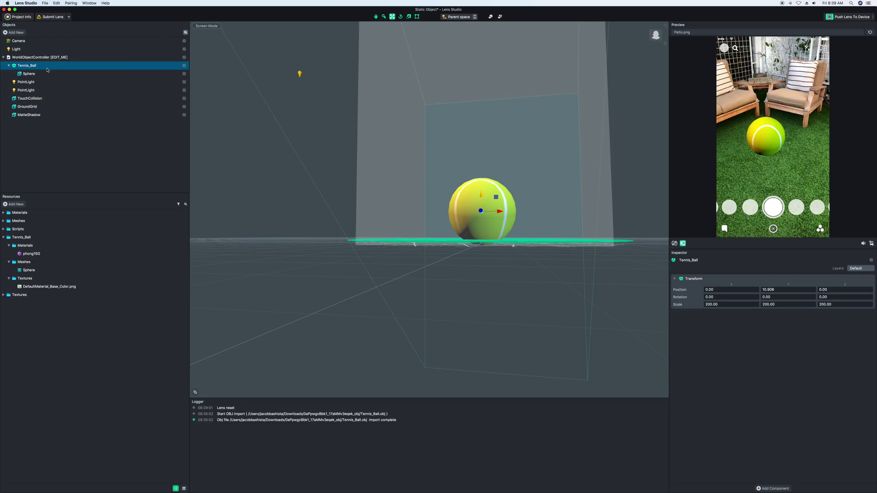
pyautogui.keyDown('alt'); pyautogui.moveTo(491, 201); pyautogui.dragTo(480, 192); pyautogui.keyUp('alt')
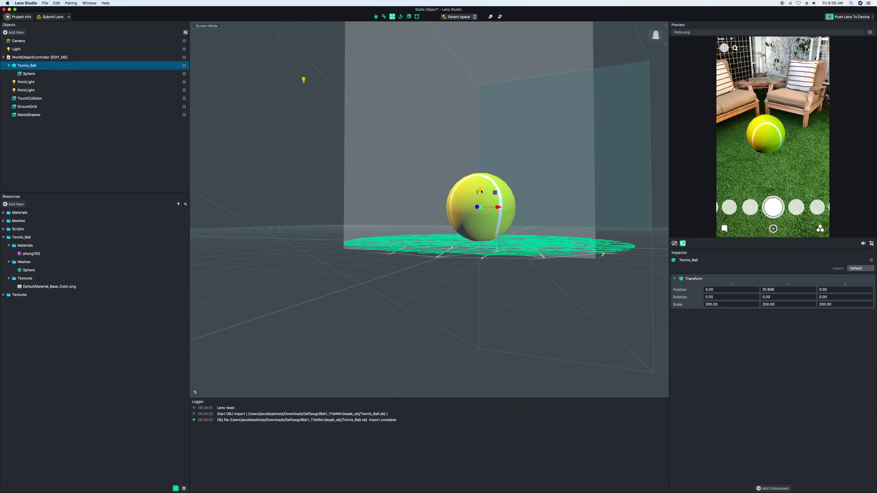
pyautogui.keyDown('alt'); pyautogui.moveTo(571, 235); pyautogui.dragTo(519, 305); pyautogui.keyUp('alt')
pyautogui.keyDown('alt'); pyautogui.moveTo(378, 286); pyautogui.dragTo(378, 258); pyautogui.keyUp('alt')
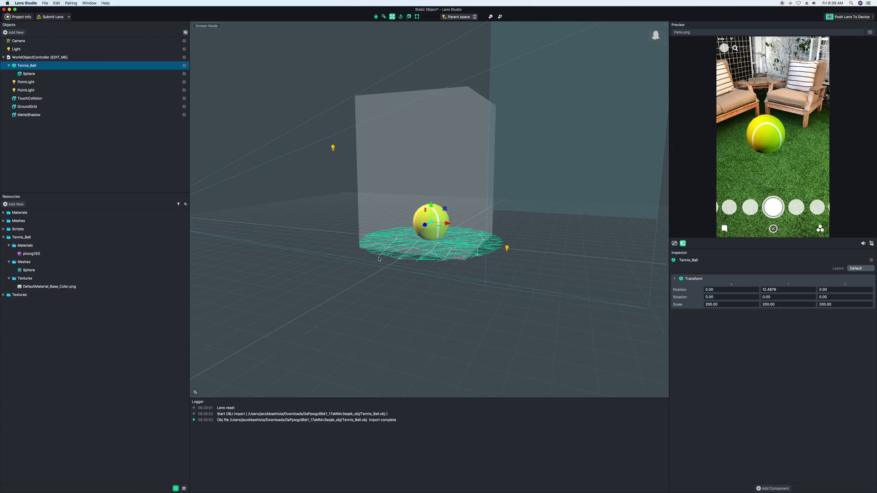
# Select the TouchCollision box and drag the ball across the lawn in the Preview.
pyautogui.click(430, 121)
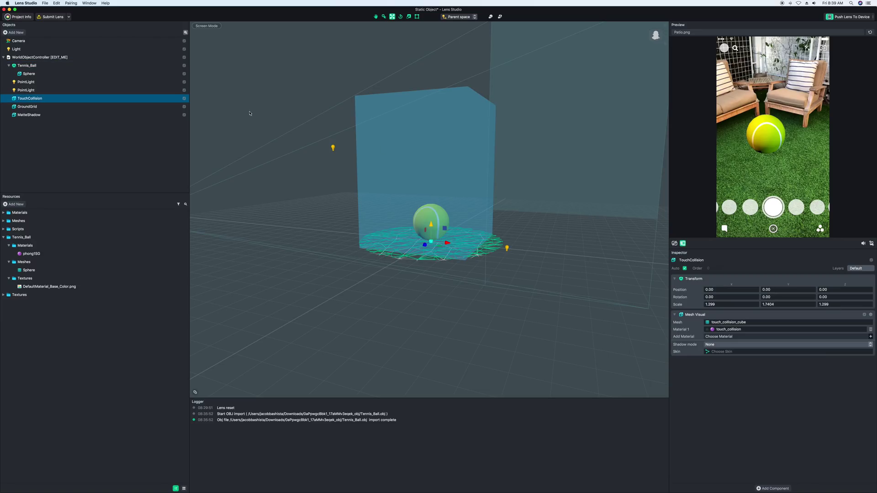
pyautogui.doubleClick(27, 99)
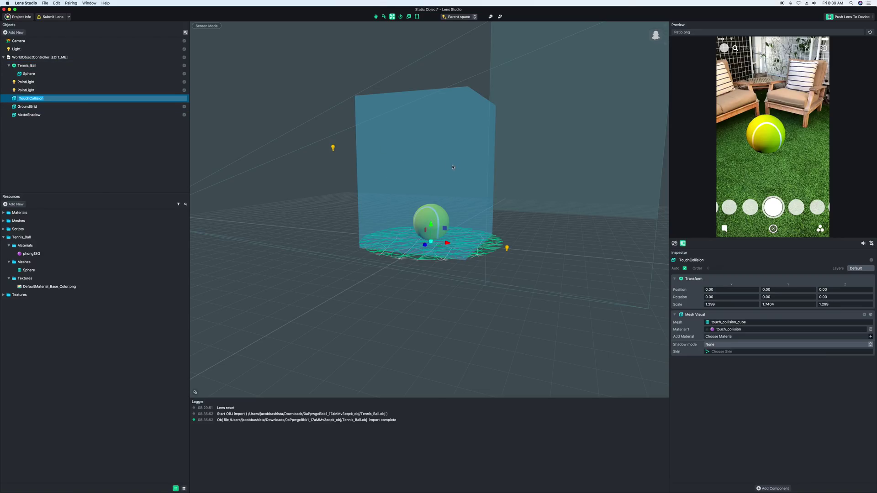
pyautogui.moveTo(753, 135); pyautogui.dragTo(788, 142)
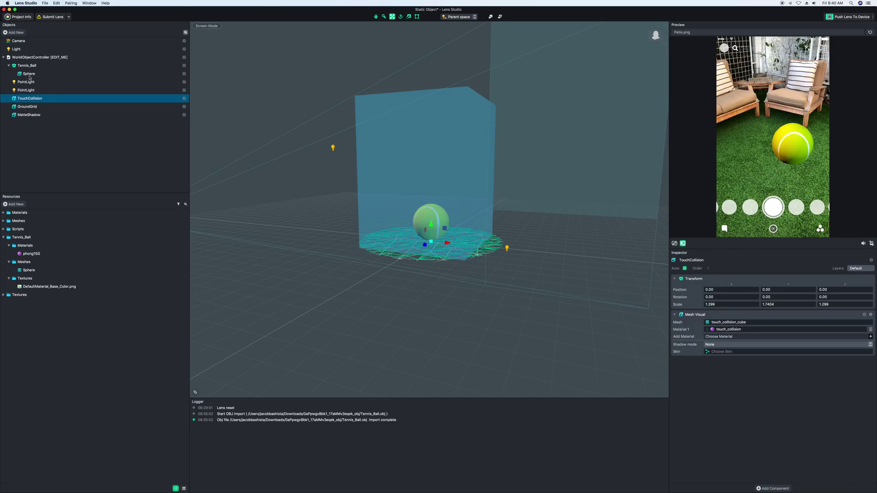
# Review WorldObjectController's touch settings, then reselect TouchCollision and orbit around it.
pyautogui.click(30, 57)
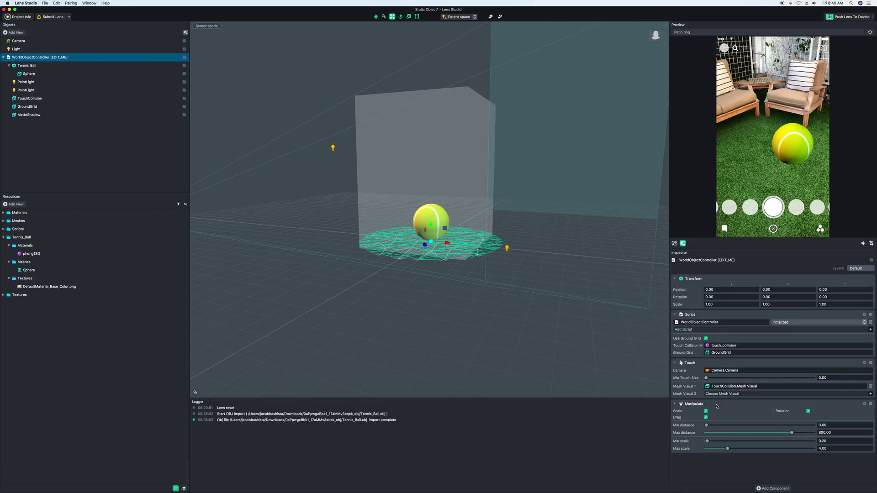
pyautogui.moveTo(803, 169); pyautogui.dragTo(775, 155)
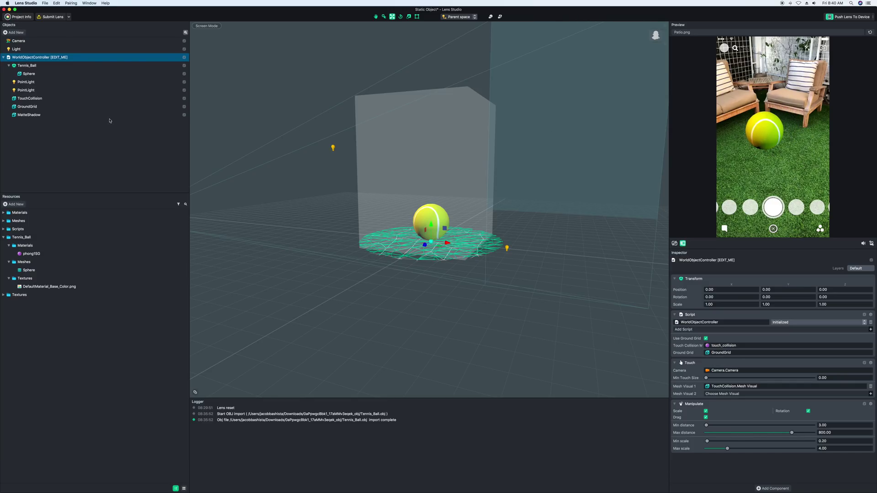
pyautogui.click(22, 99)
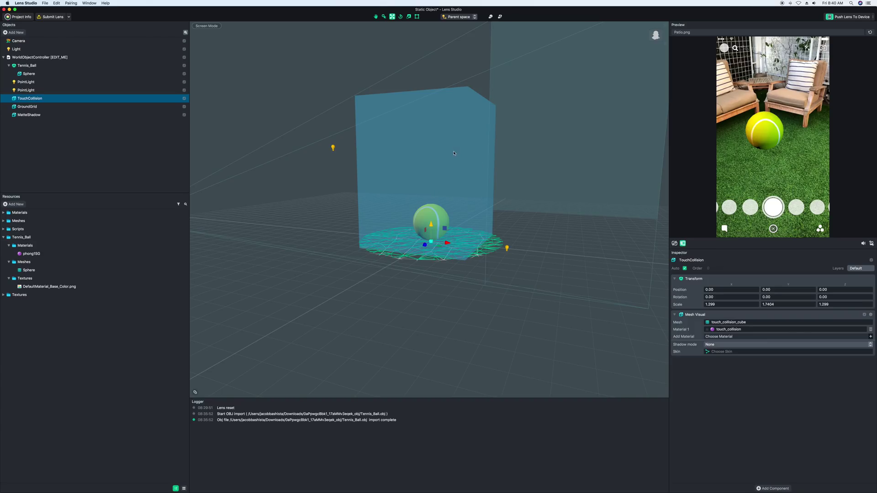
pyautogui.keyDown('alt'); pyautogui.moveTo(465, 195); pyautogui.dragTo(452, 209); pyautogui.keyUp('alt')
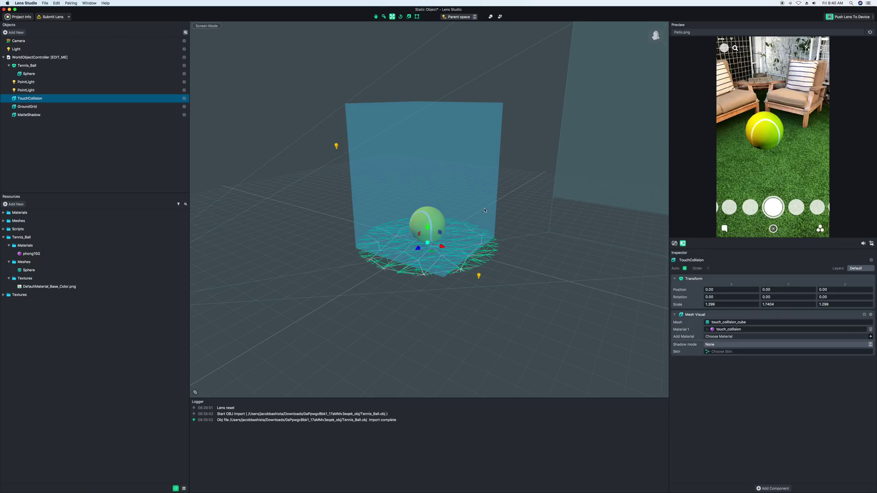
# Use the Scale tool to shrink the TouchCollision box to about half height.
pyautogui.click(408, 17)
pyautogui.moveTo(428, 227); pyautogui.dragTo(407, 240)
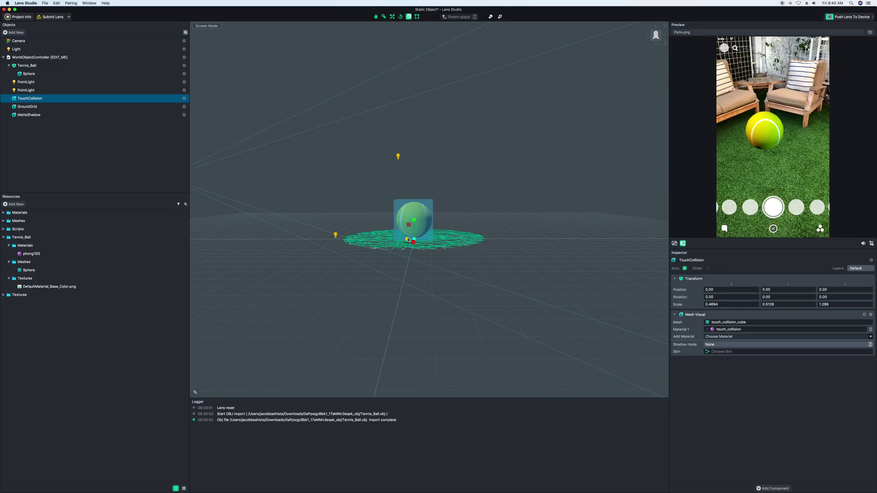
pyautogui.click(511, 210)
pyautogui.keyDown('alt'); pyautogui.moveTo(511, 210); pyautogui.dragTo(476, 216); pyautogui.keyUp('alt')
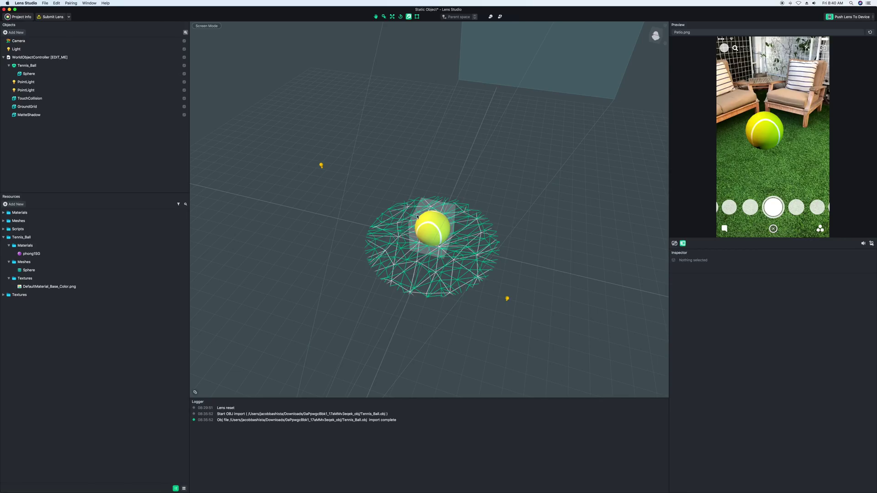
# Drag the tennis ball around the lawn in the Preview to test it still moves.
pyautogui.moveTo(776, 146); pyautogui.dragTo(780, 169)
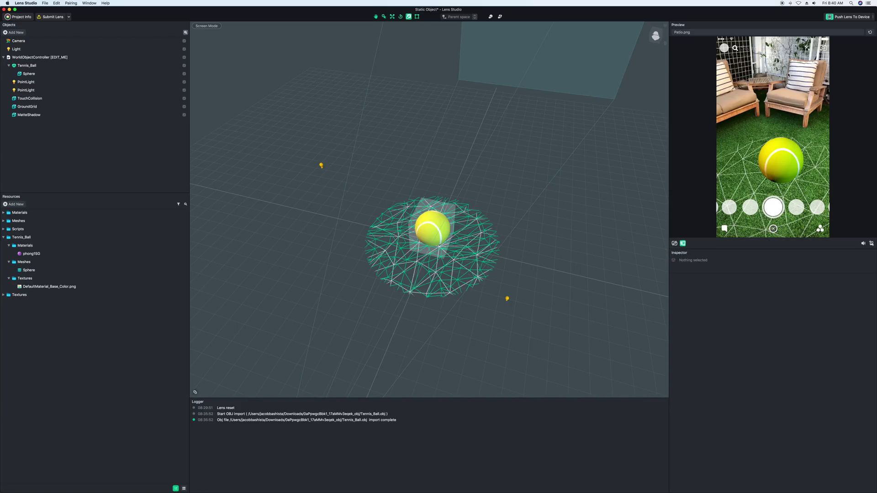
pyautogui.moveTo(780, 160); pyautogui.dragTo(782, 141)
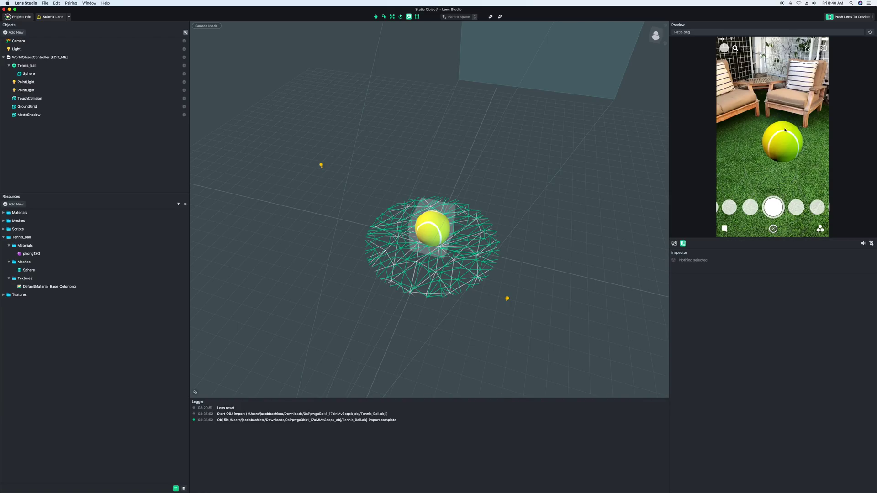
pyautogui.keyDown('alt'); pyautogui.moveTo(484, 151); pyautogui.dragTo(499, 188); pyautogui.keyUp('alt')
pyautogui.moveTo(749, 135); pyautogui.dragTo(776, 165)
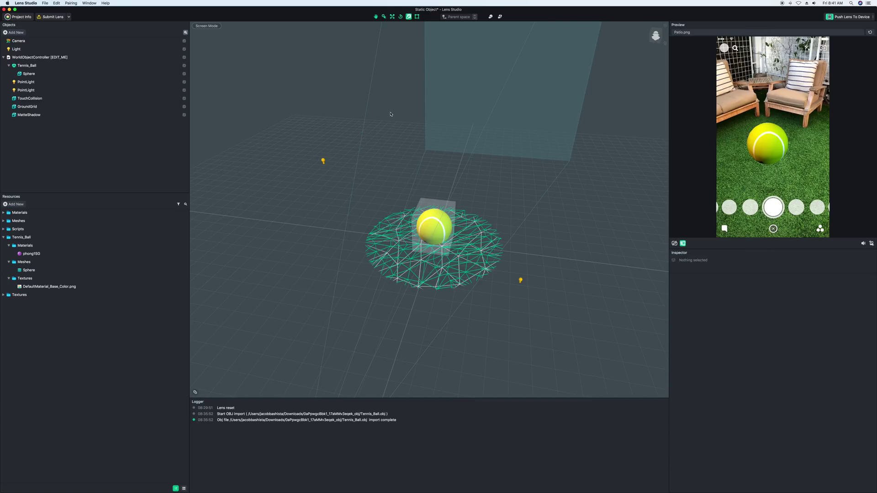
# Set the Sphere mesh's Shadow mode to Caster with shadow density 0.40.
pyautogui.click(28, 75)
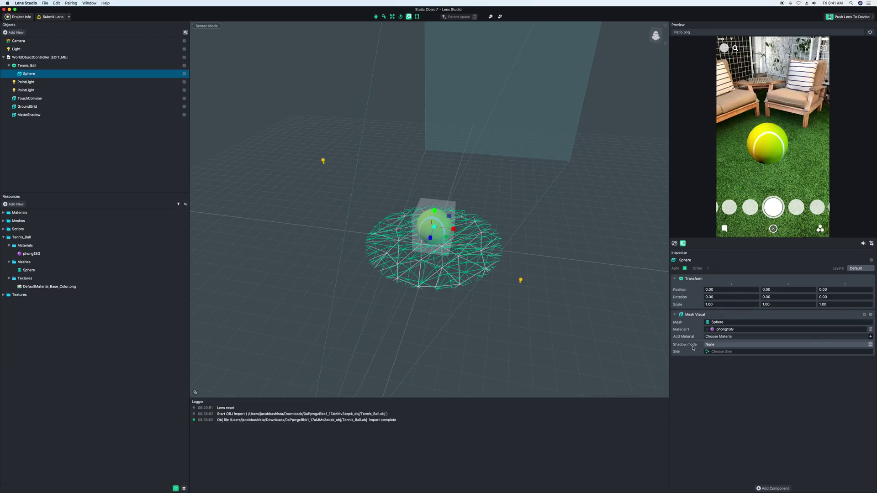
pyautogui.click(712, 346)
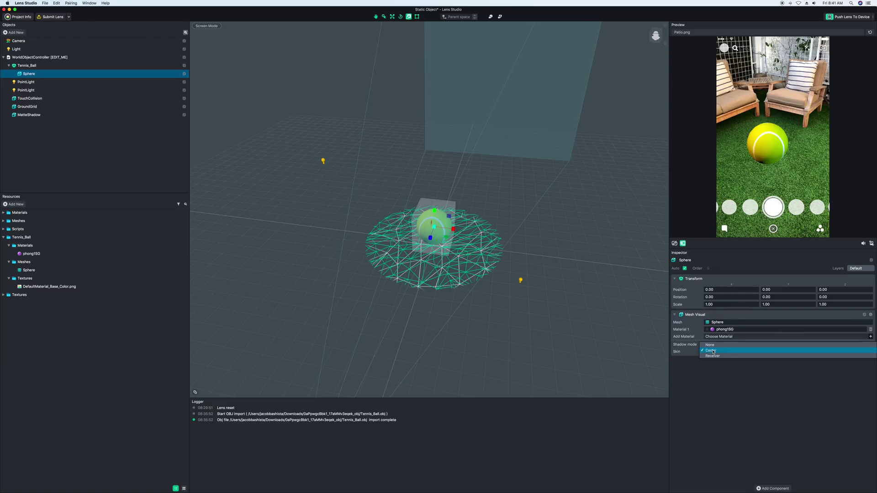
pyautogui.click(713, 351)
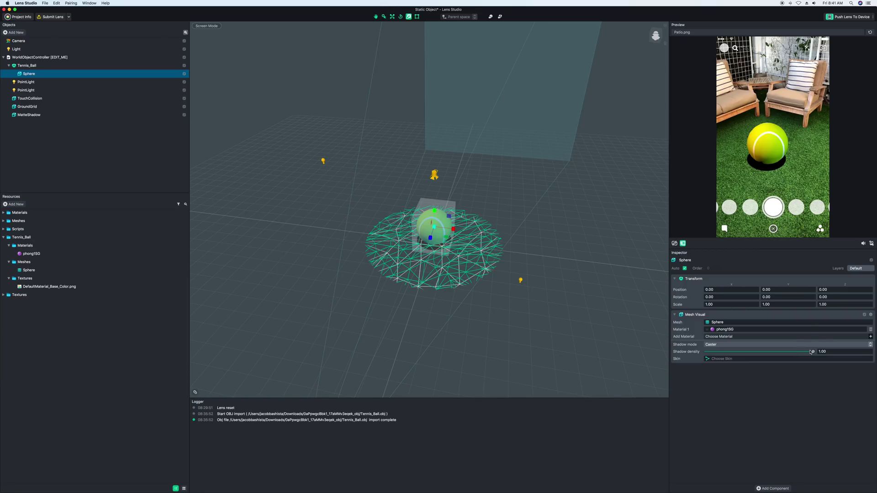
pyautogui.moveTo(762, 350); pyautogui.dragTo(745, 351)
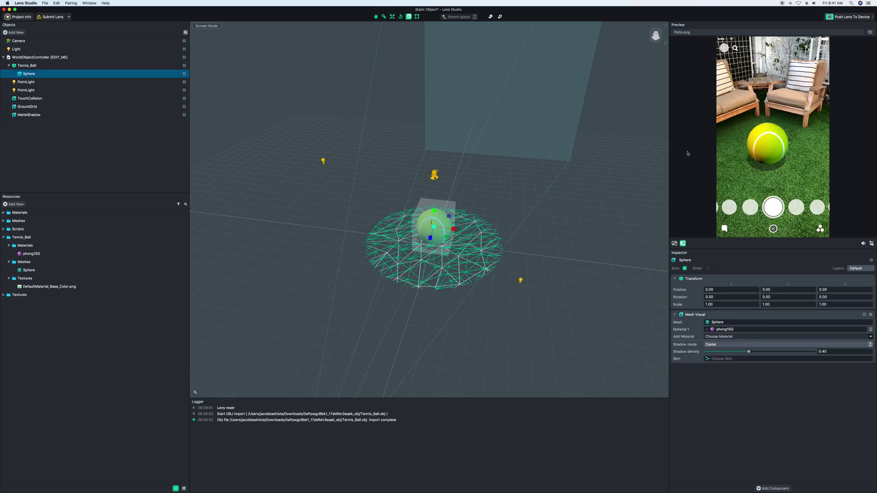
# Check the MatteShadow ground plane and orbit around the tennis ball.
pyautogui.click(570, 217)
pyautogui.click(639, 136)
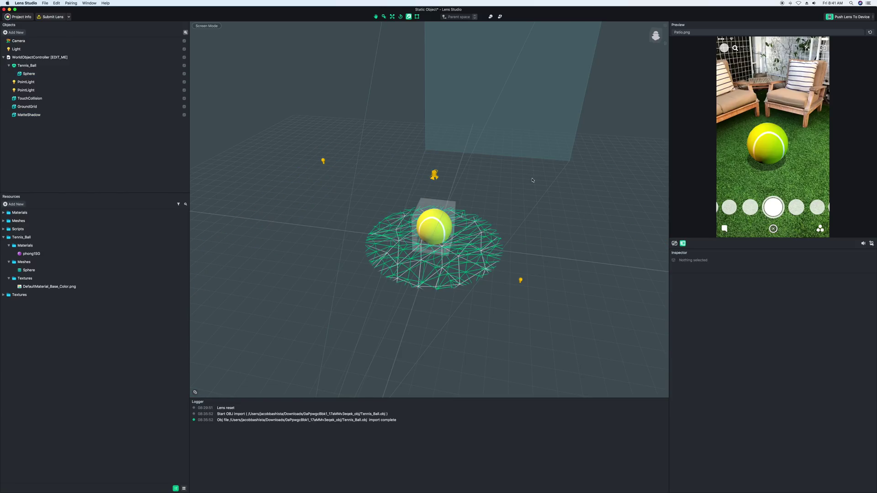
pyautogui.moveTo(532, 180)
pyautogui.keyDown('alt'); pyautogui.mouseDown()
pyautogui.moveTo(577, 147)
pyautogui.moveTo(577, 127)
pyautogui.moveTo(516, 157)
pyautogui.moveTo(237, 160)
pyautogui.moveTo(546, 164)
pyautogui.moveTo(522, 172)
pyautogui.mouseUp(); pyautogui.keyUp('alt')
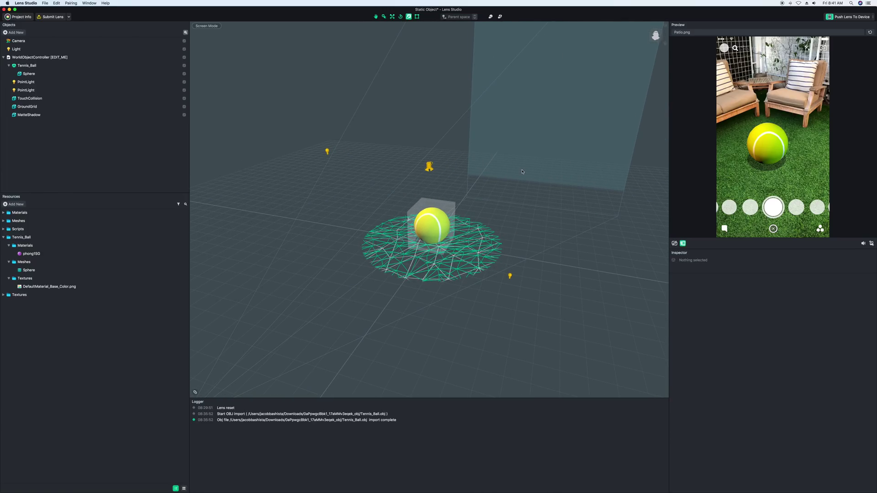
# Save the project as 'Tennis Ball' in the Lens Studio Tutorials folder.
pyautogui.press('super+s')
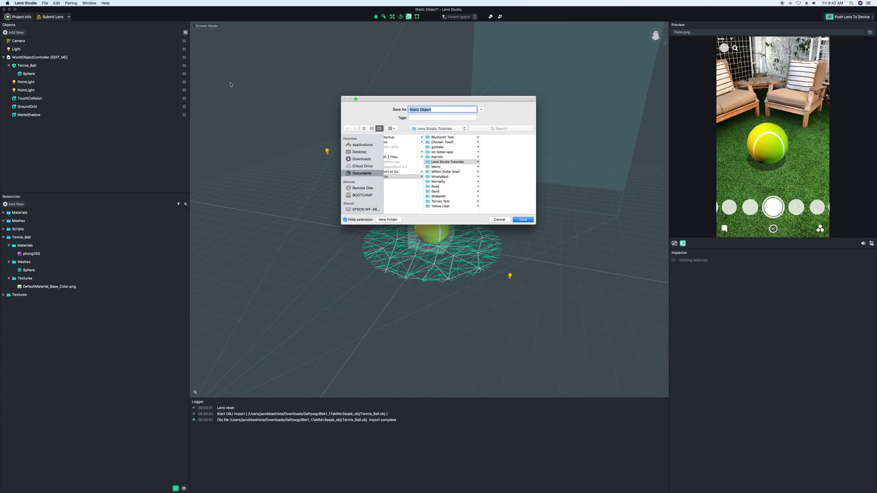
pyautogui.click(450, 163)
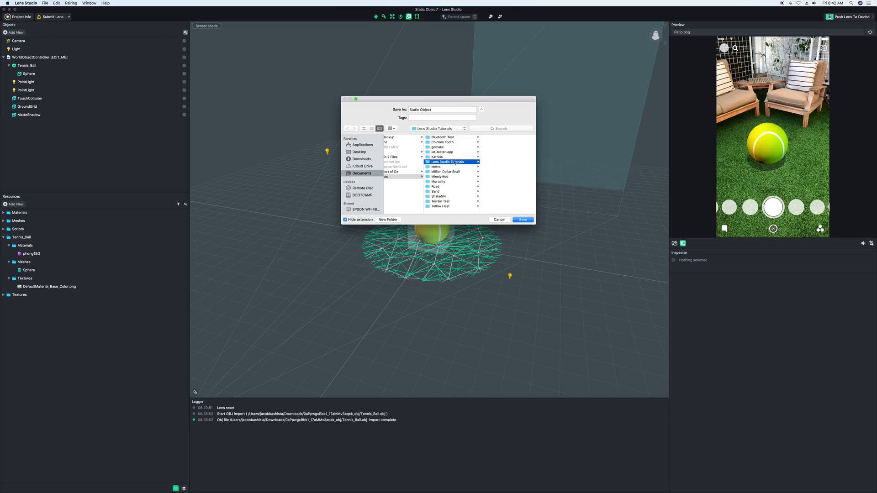
pyautogui.press('Tab')
pyautogui.press('BackSpace')
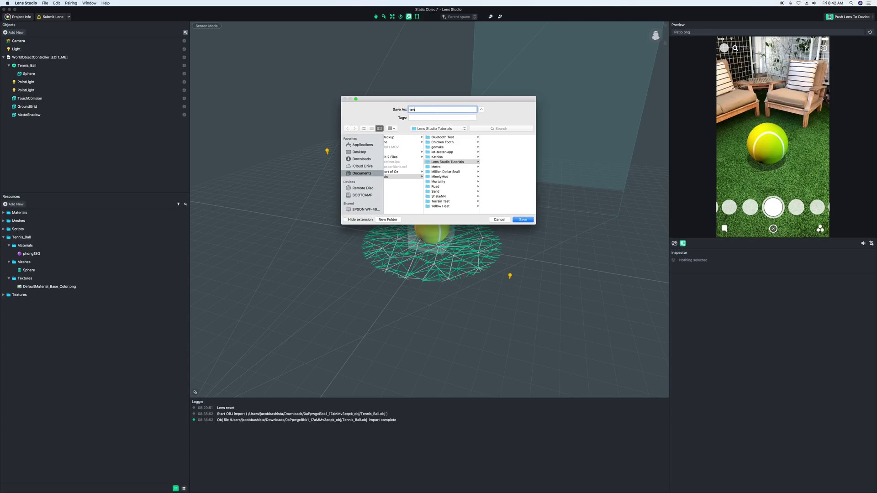
pyautogui.write('Tennis Ball')
pyautogui.click(521, 220)
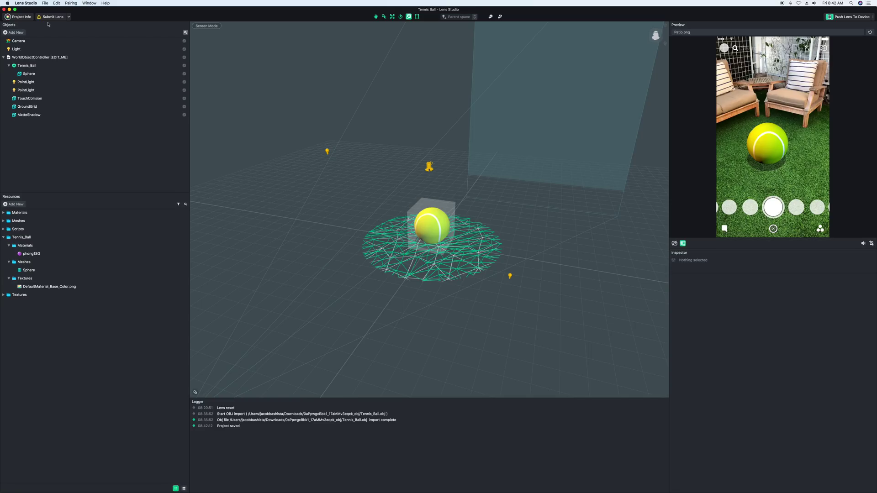
# In Project Info, change the Lens Name from Static Object to 'Tennis Ball', keeping Hint as None.
pyautogui.click(14, 18)
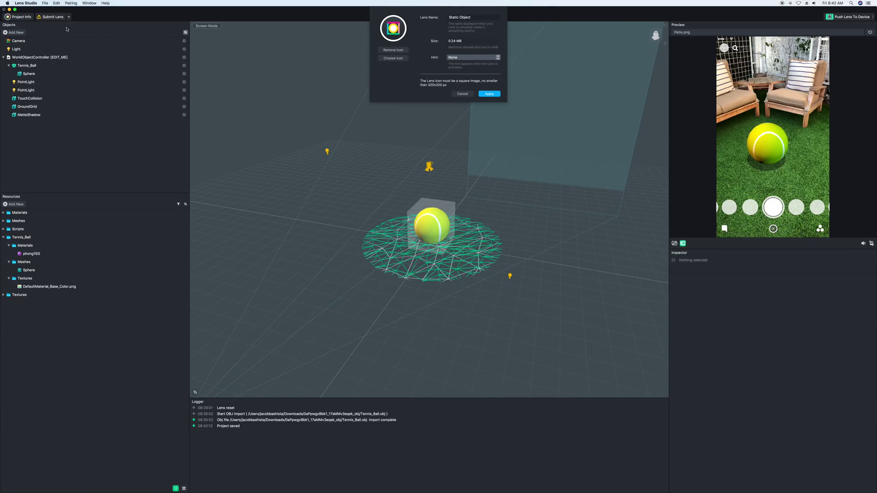
pyautogui.moveTo(470, 17); pyautogui.dragTo(410, 12)
pyautogui.write('Tennis Ball')
pyautogui.click(457, 57)
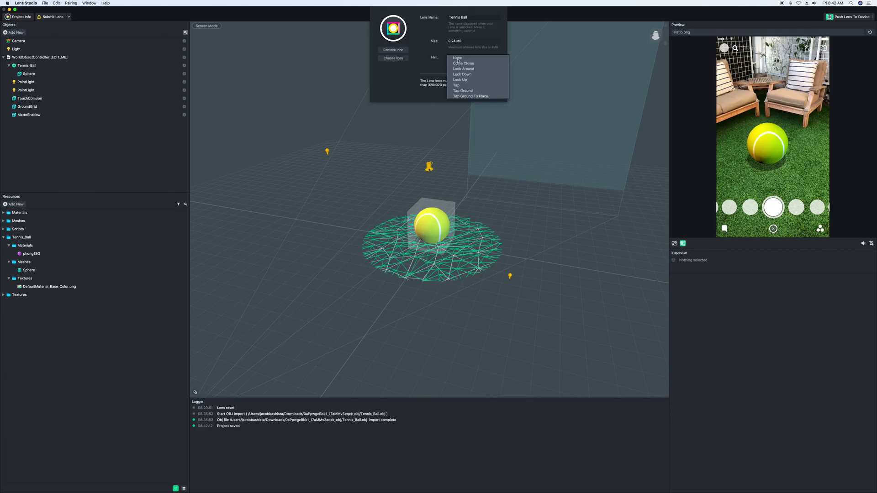
pyautogui.click(455, 58)
pyautogui.click(453, 57)
pyautogui.click(458, 38)
pyautogui.click(487, 93)
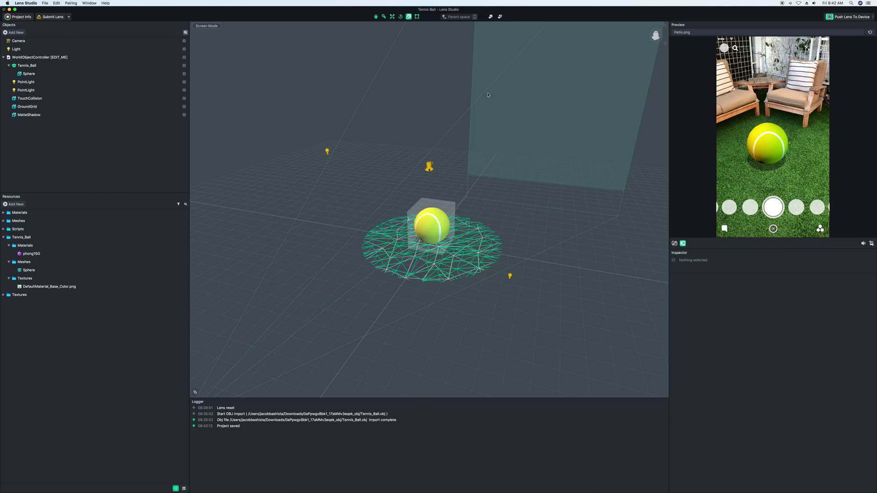
# Save the Tennis Ball project with Cmd+S to keep its new lens name.
pyautogui.press('super+s')
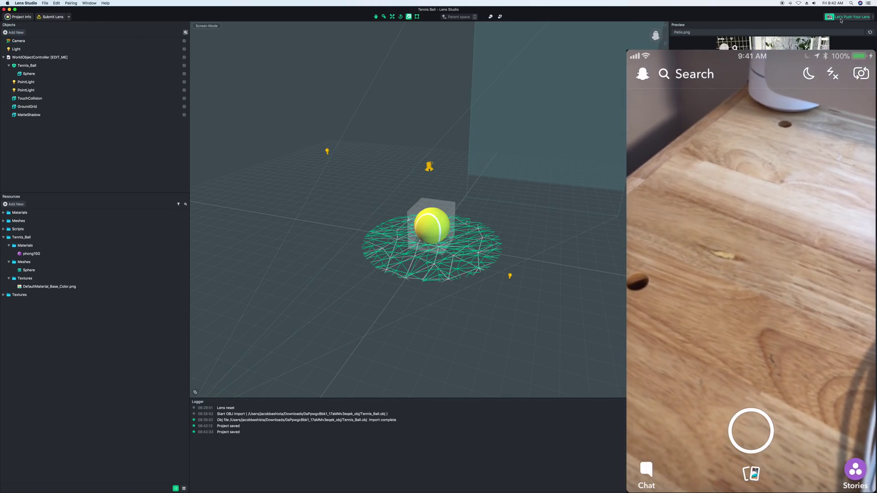
# Push the Tennis Ball lens from Lens Studio to the paired phone's Snapchat.
pyautogui.click(838, 17)
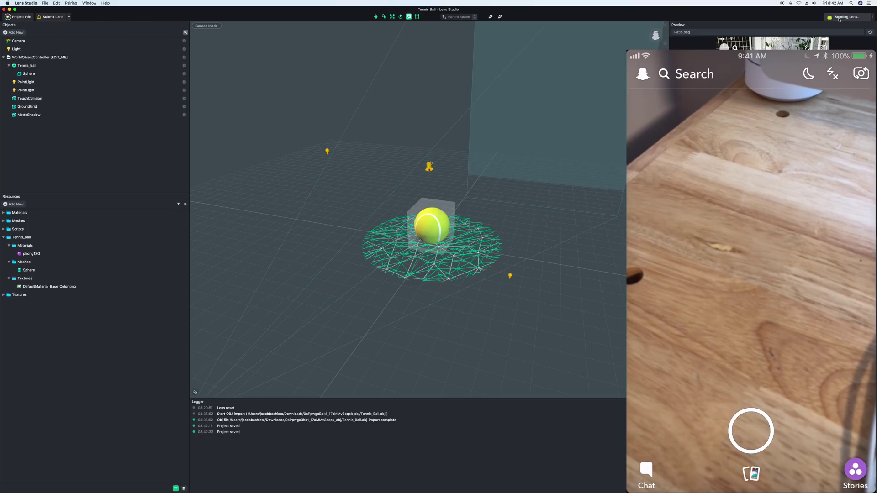